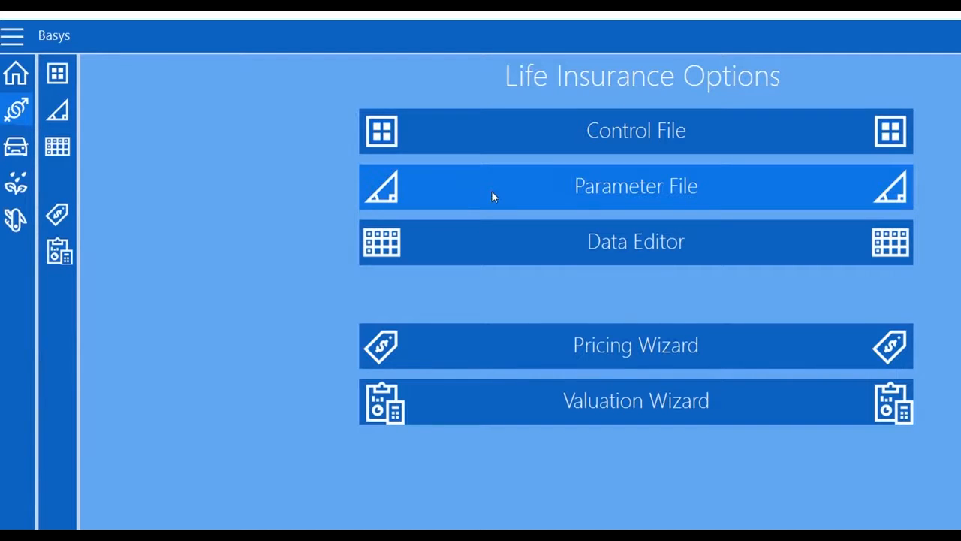
Open the Assumption Modelling parameter file setup from Life Insurance Options
{"action": "left_click", "coordinate": [492, 196]}
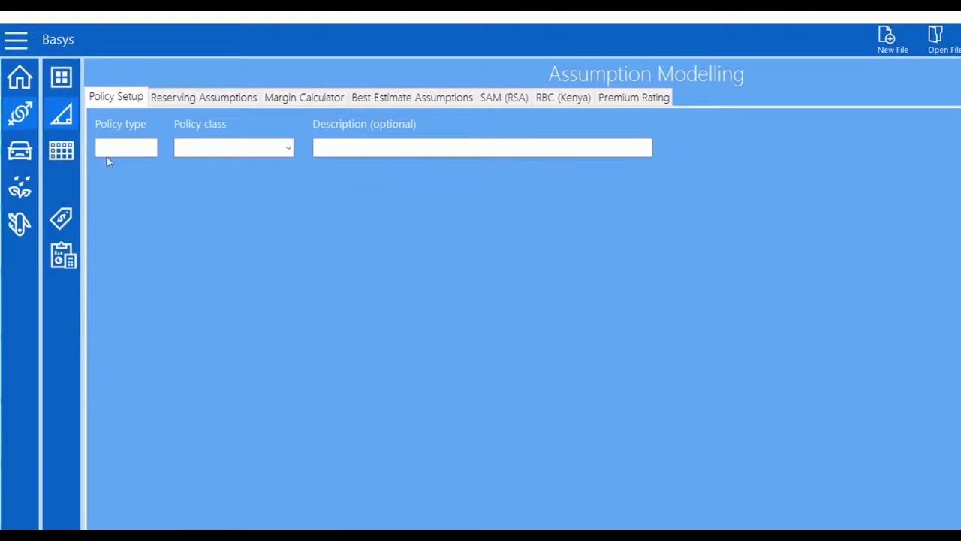
Define policy type 1 as Term Assurance with the description 'TA Example'
{"action": "type", "text": "1"}
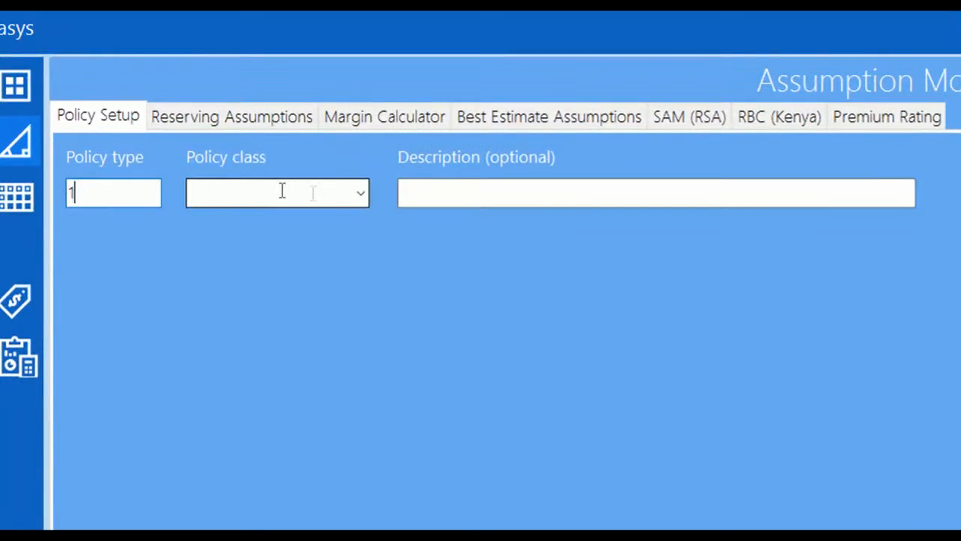
{"action": "left_click", "coordinate": [358, 192]}
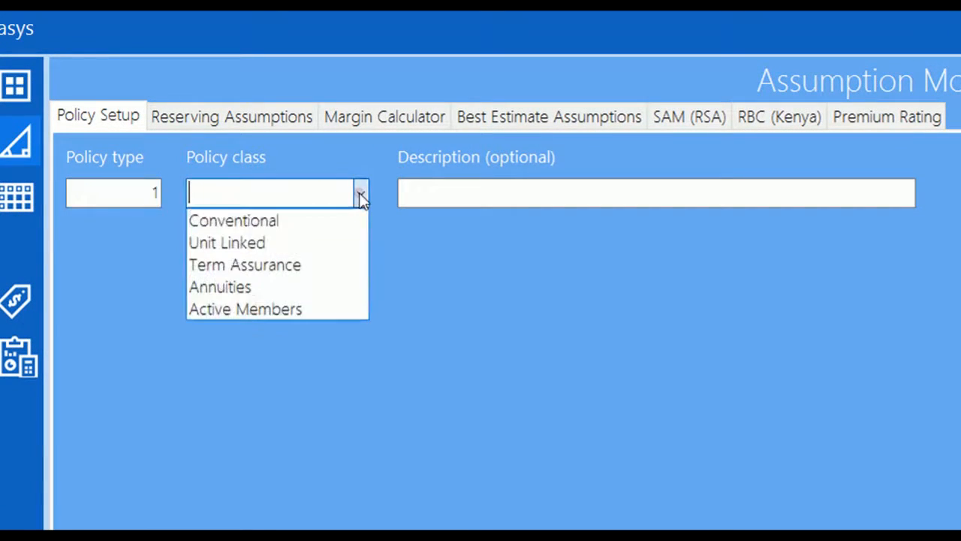
{"action": "left_click", "coordinate": [292, 266]}
{"action": "left_click", "coordinate": [440, 193]}
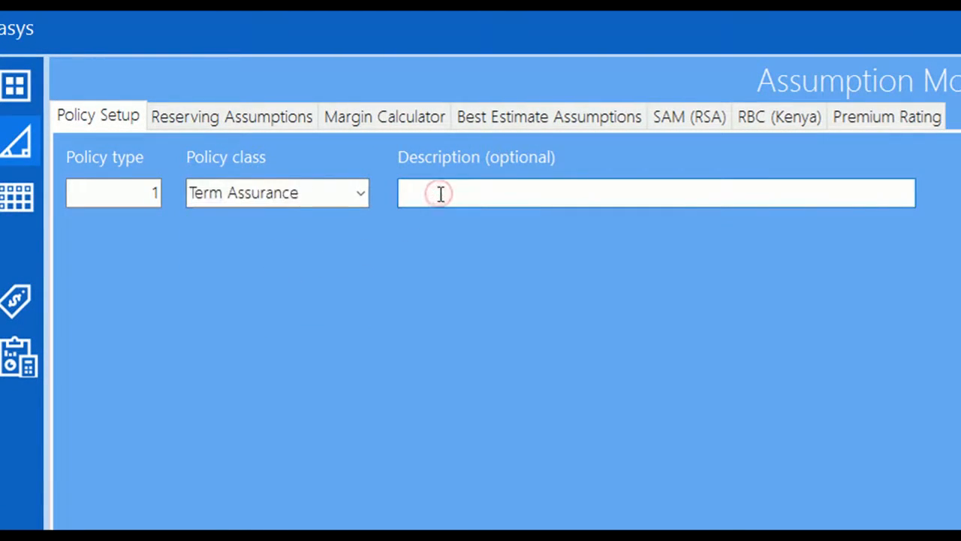
{"action": "type", "text": "TA Example"}
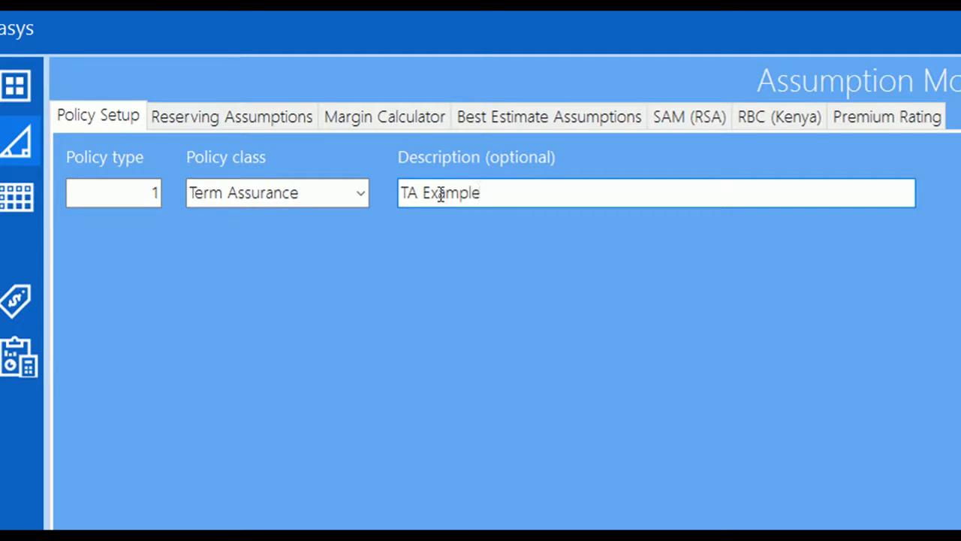
{"action": "left_click", "coordinate": [533, 120]}
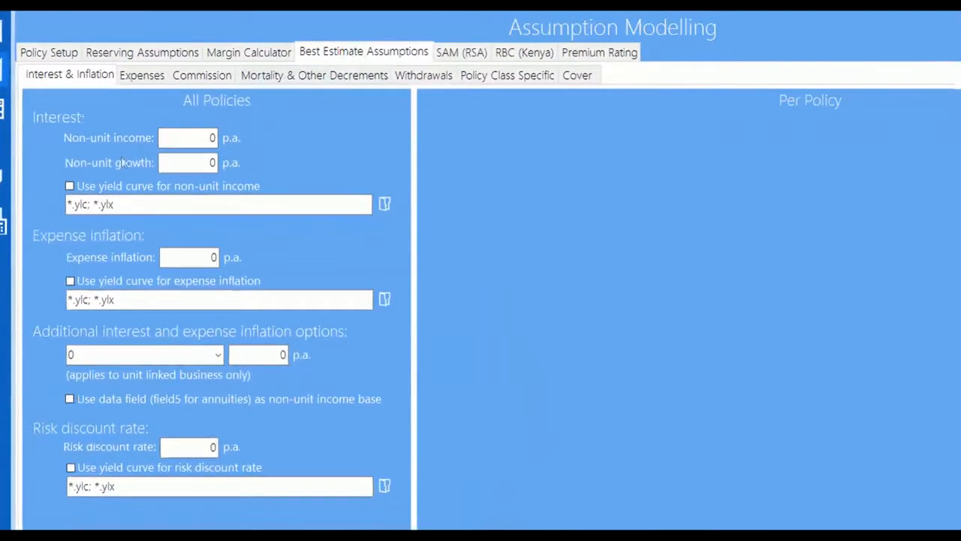
Base non-unit income on the Nominal YC.ylx curve from Basys\TASK\Yield Curves
{"action": "left_click", "coordinate": [85, 217]}
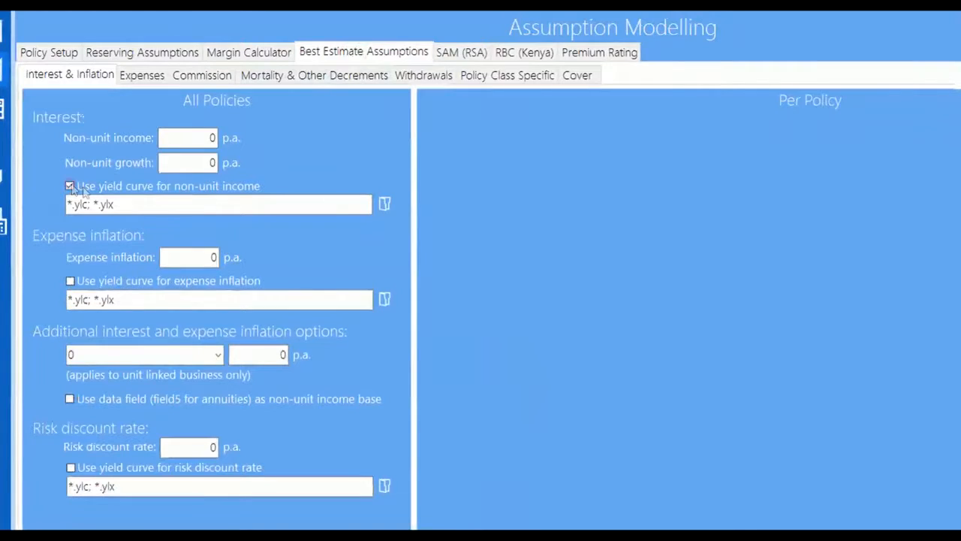
{"action": "left_click", "coordinate": [384, 205]}
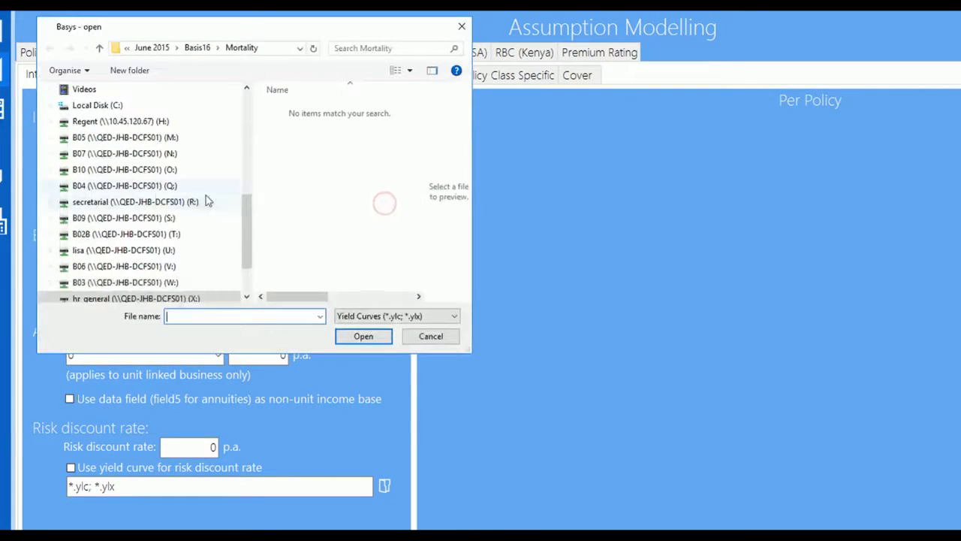
{"action": "left_click", "coordinate": [105, 109]}
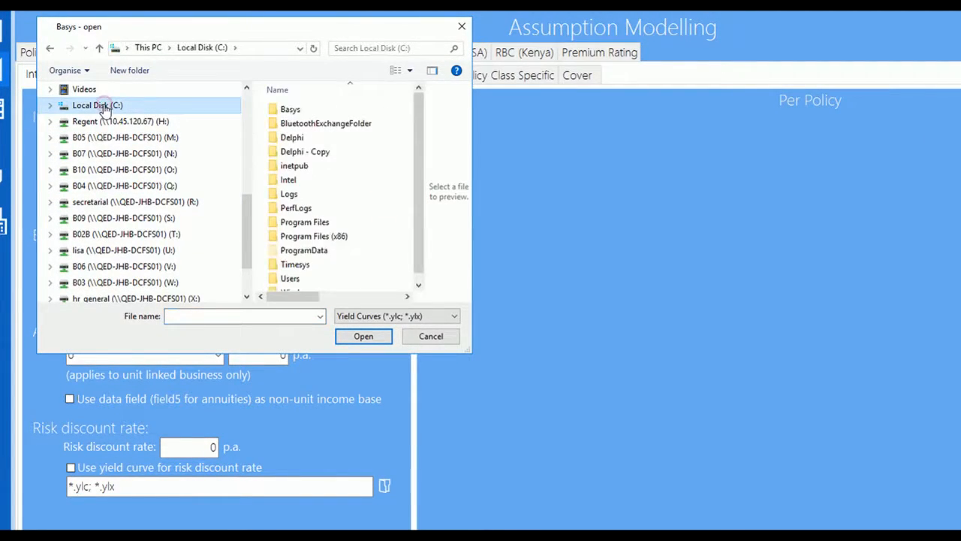
{"action": "double_click", "coordinate": [289, 108]}
{"action": "double_click", "coordinate": [290, 138]}
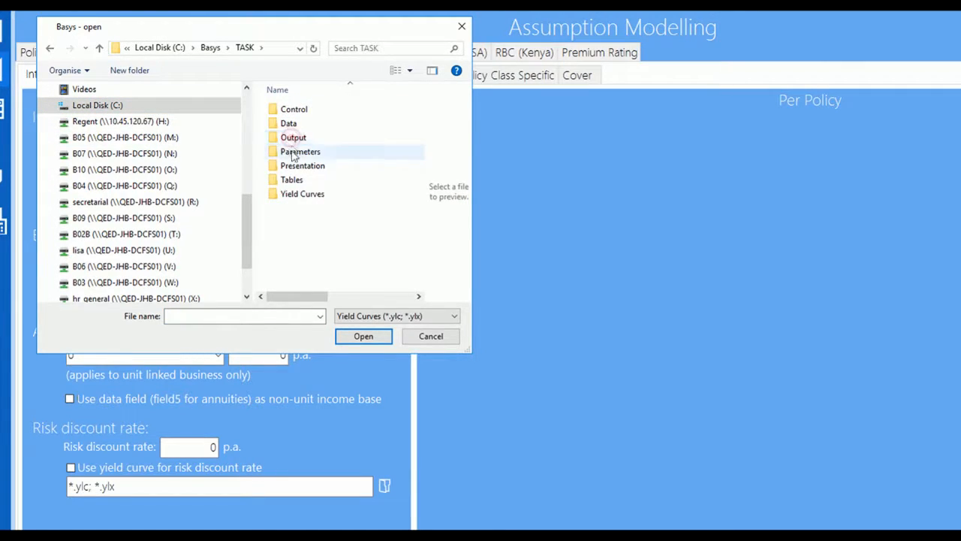
{"action": "double_click", "coordinate": [297, 194]}
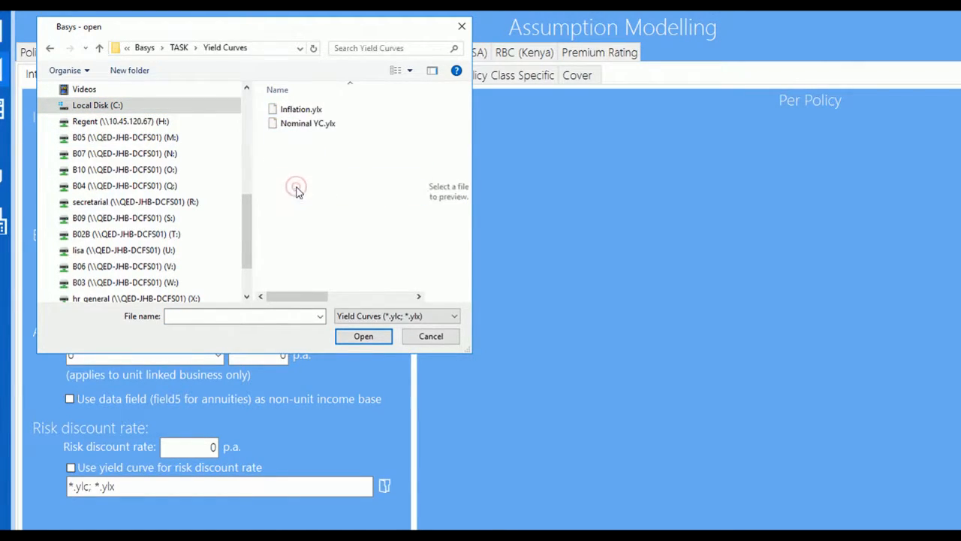
{"action": "double_click", "coordinate": [296, 123]}
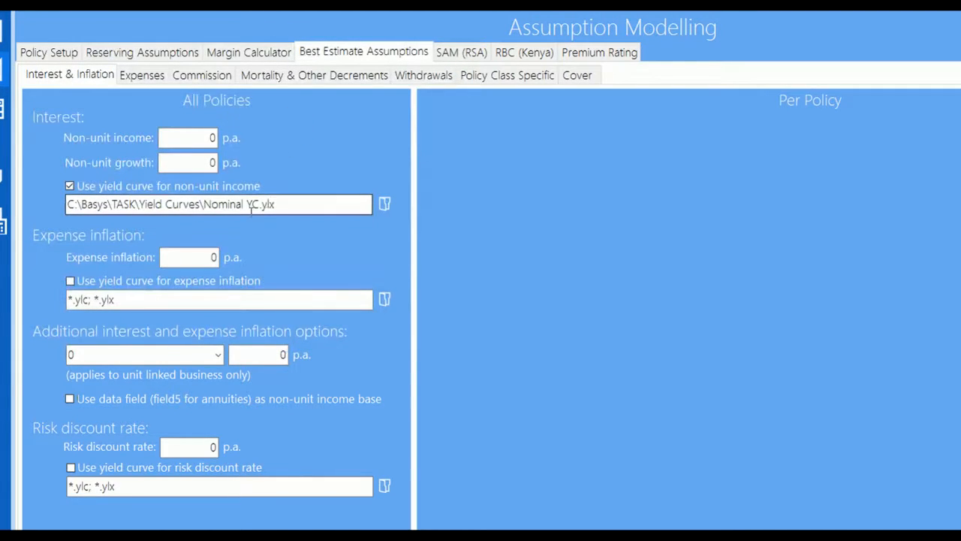
Use Inflation.ylx for expense inflation and set the risk discount rate to 0.15
{"action": "left_click", "coordinate": [70, 281]}
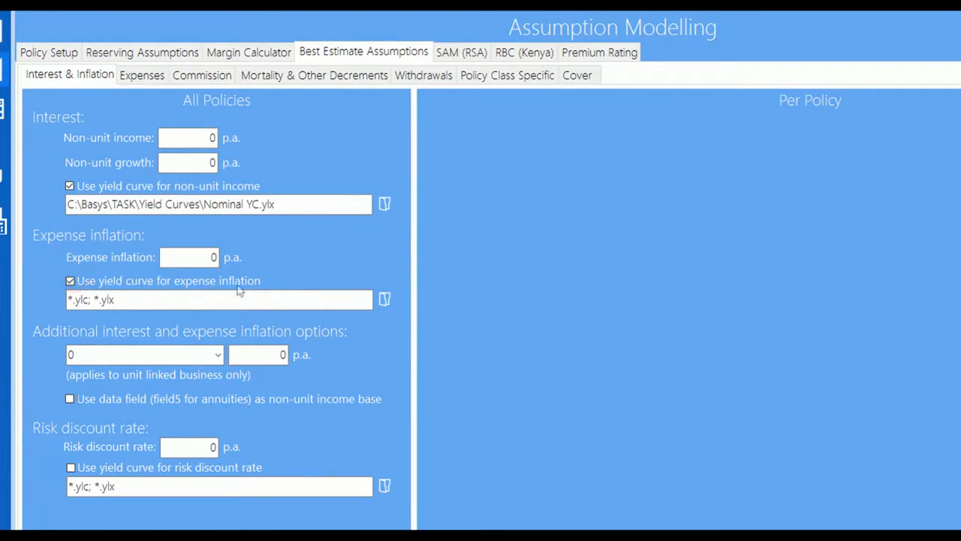
{"action": "left_click", "coordinate": [384, 298]}
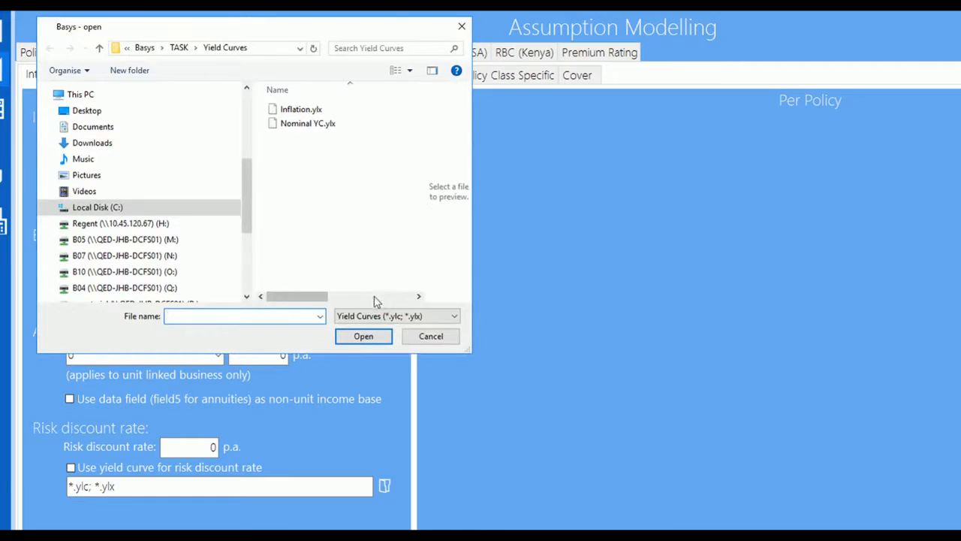
{"action": "double_click", "coordinate": [295, 111]}
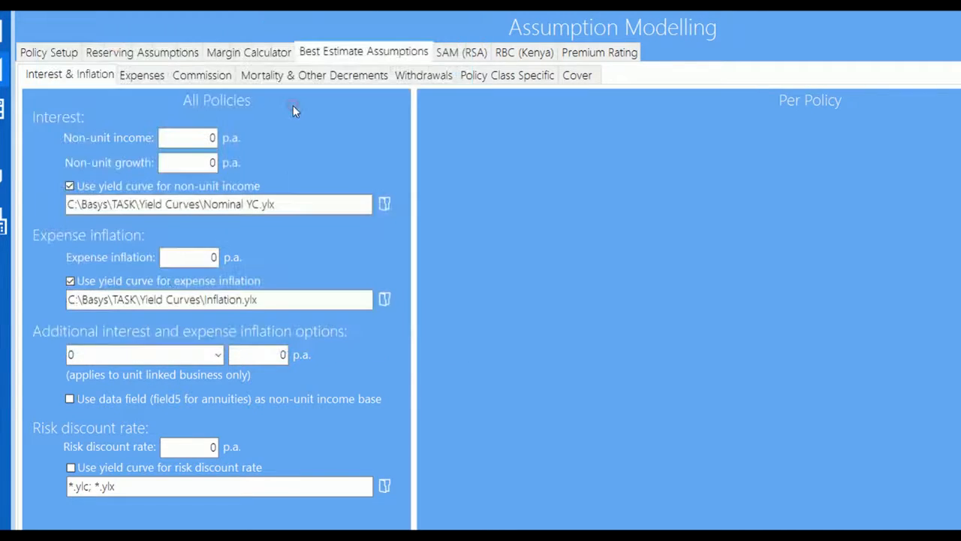
{"action": "left_click_drag", "start_coordinate": [200, 444], "coordinate": [129, 442]}
{"action": "type", "text": "0.15"}
Enter a 100 per-policy renewal expense and a 500 initial expense
{"action": "left_click", "coordinate": [150, 78]}
{"action": "left_click", "coordinate": [263, 152]}
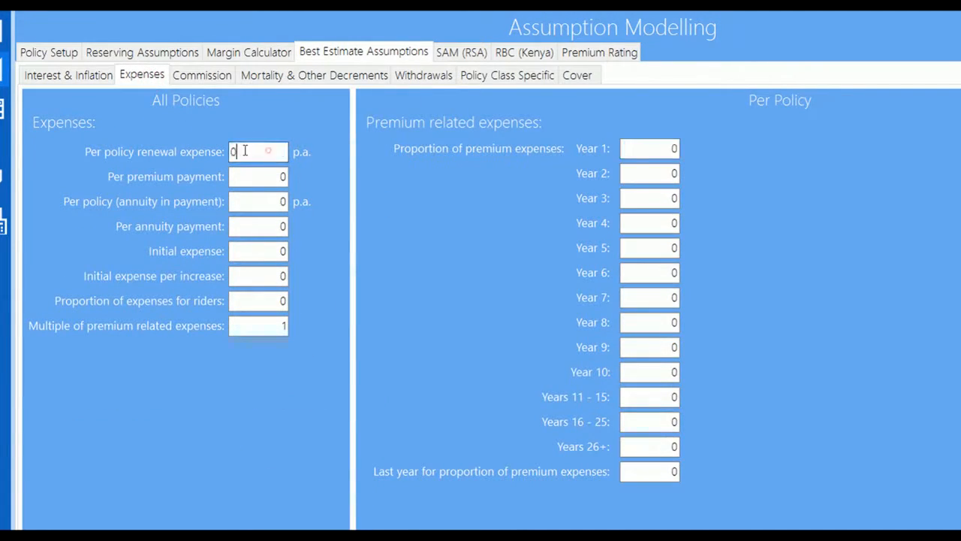
{"action": "left_click_drag", "start_coordinate": [269, 152], "coordinate": [216, 153]}
{"action": "type", "text": "100"}
{"action": "left_click", "coordinate": [264, 252]}
{"action": "left_click_drag", "start_coordinate": [264, 252], "coordinate": [219, 253]}
{"action": "type", "text": "500"}
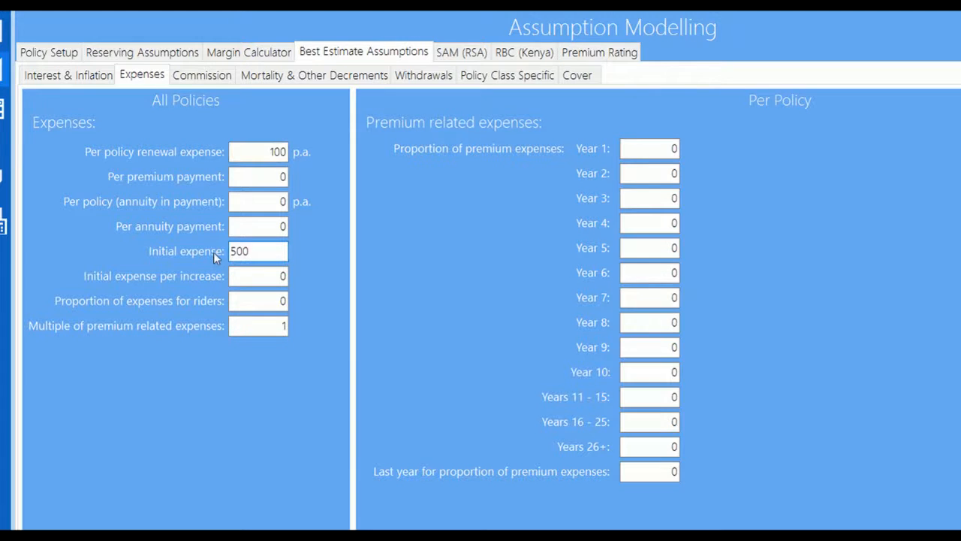
{"action": "left_click", "coordinate": [203, 75]}
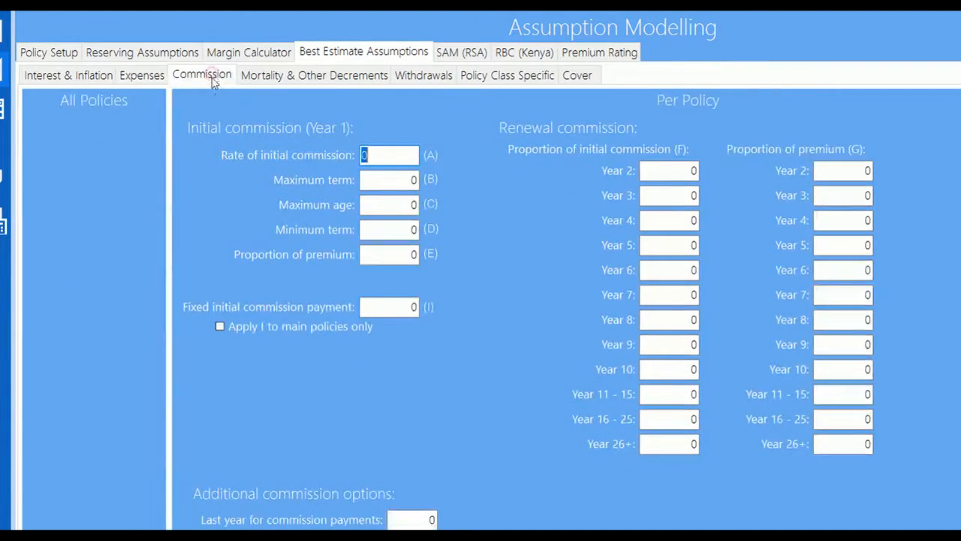
Enter 0.2 as the initial commission proportion and 0.05 for each of years 2, 3, 4 and 5
{"action": "left_click", "coordinate": [398, 254]}
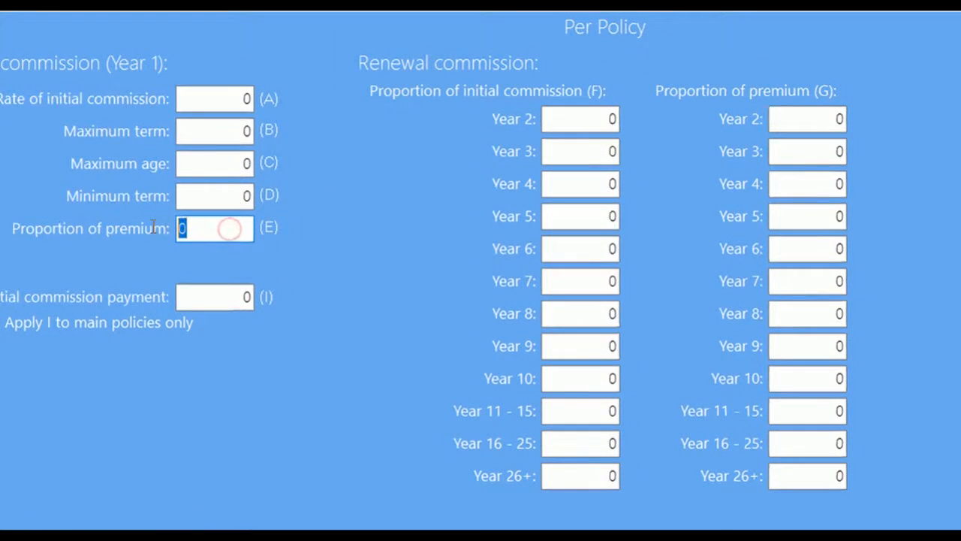
{"action": "type", "text": ".2"}
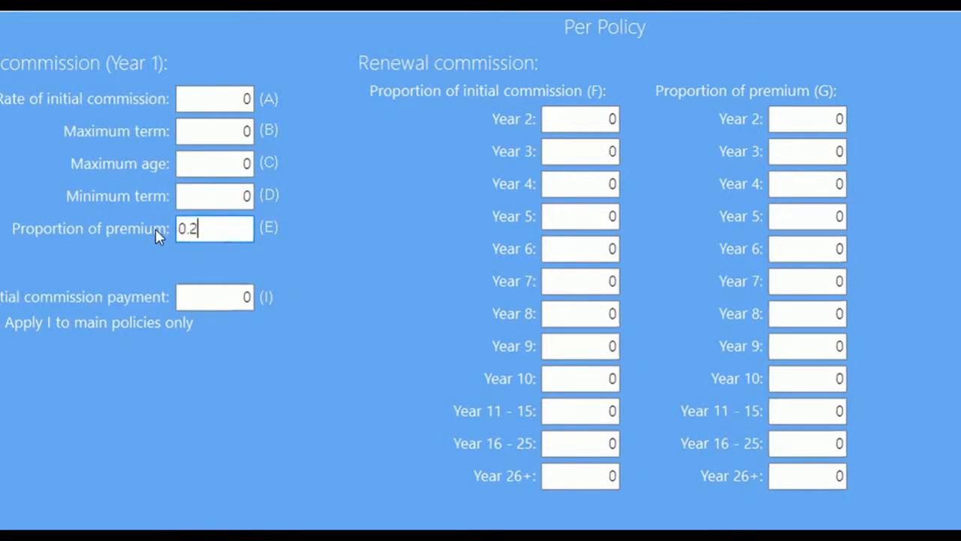
{"action": "left_click", "coordinate": [790, 114]}
{"action": "type", "text": ".05"}
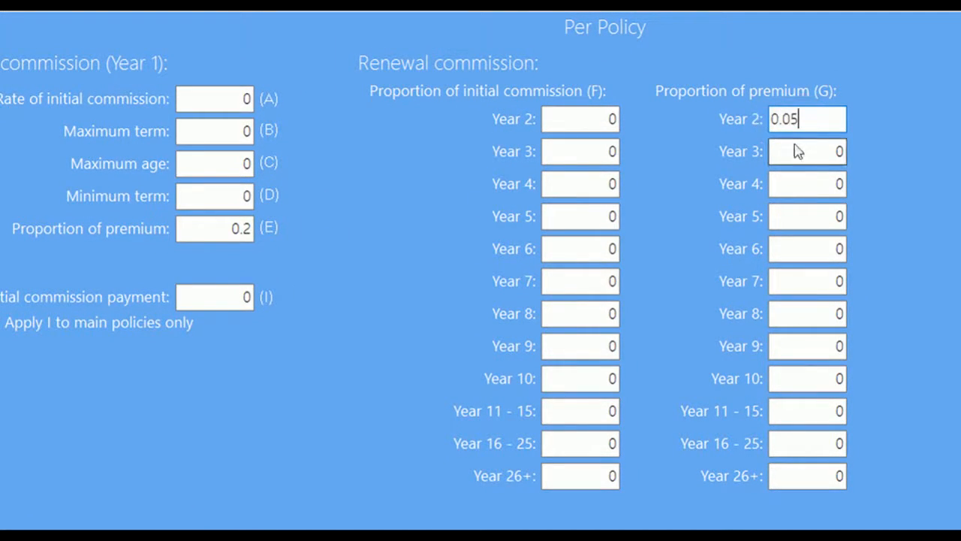
{"action": "left_click", "coordinate": [789, 151]}
{"action": "type", "text": ".05"}
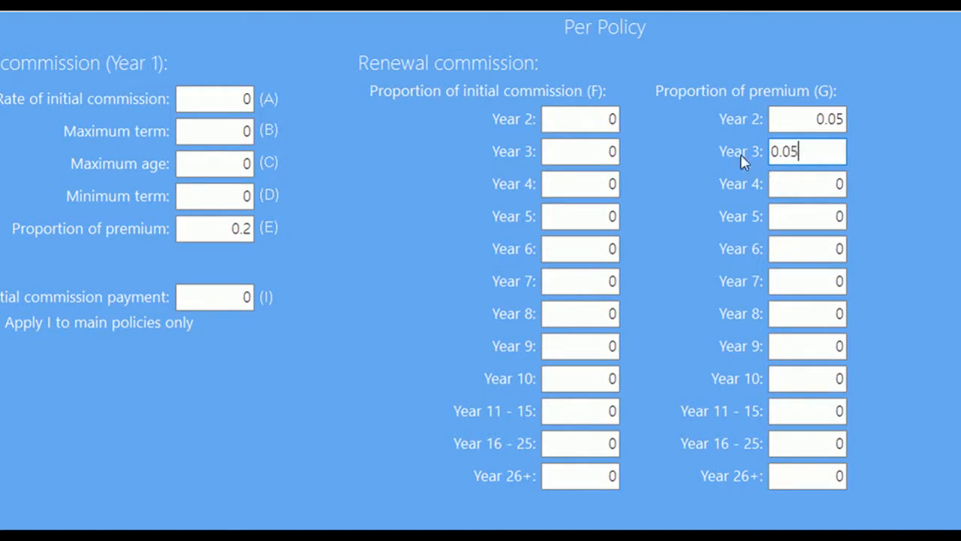
{"action": "left_click", "coordinate": [817, 178]}
{"action": "type", "text": ".05"}
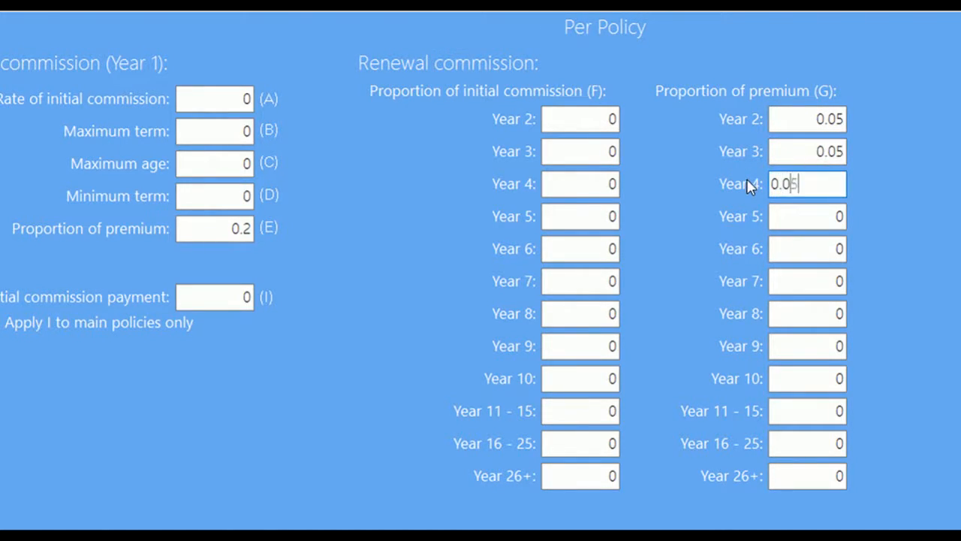
{"action": "left_click", "coordinate": [811, 213]}
{"action": "type", "text": "0.05"}
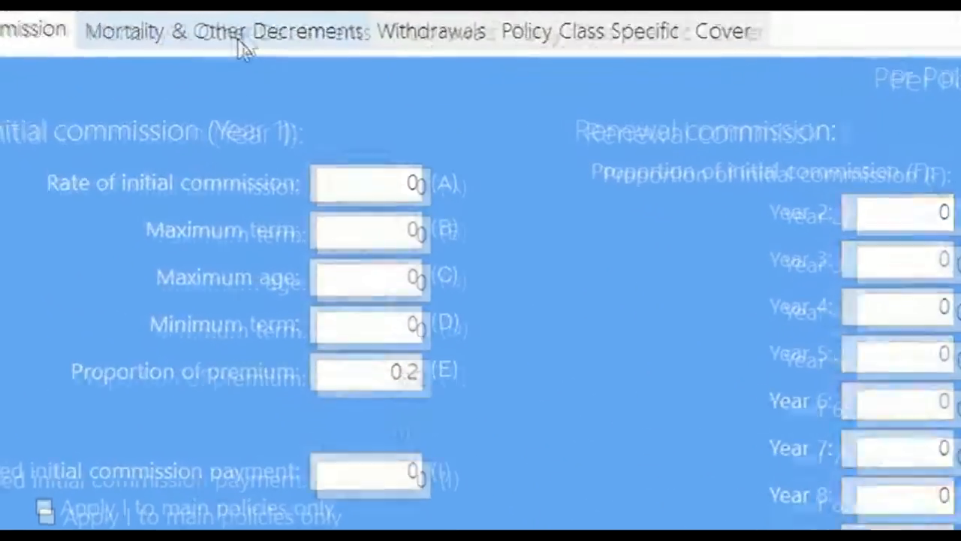
{"action": "left_click", "coordinate": [242, 44]}
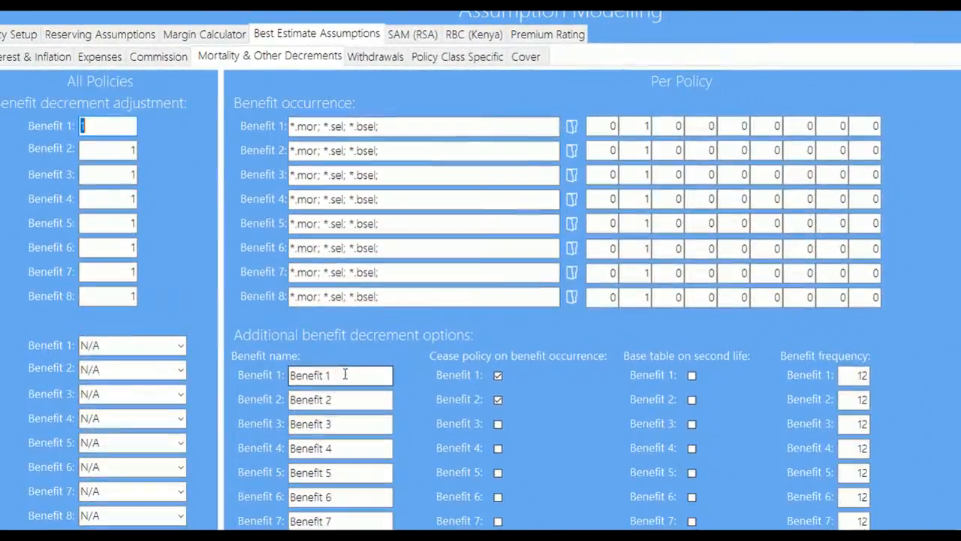
Name Benefit 1 'Death Benefit' with a Mortality decrement and make Benefit 2 Morbidity
{"action": "triple_click", "coordinate": [344, 374]}
{"action": "type", "text": "D"}
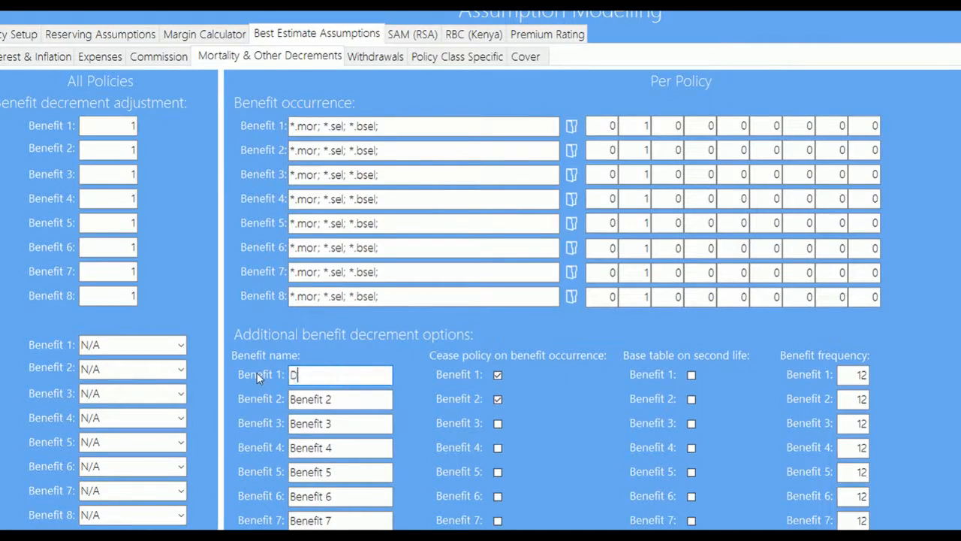
{"action": "type", "text": "eath Benefit"}
{"action": "left_click", "coordinate": [186, 344]}
{"action": "left_click", "coordinate": [140, 366]}
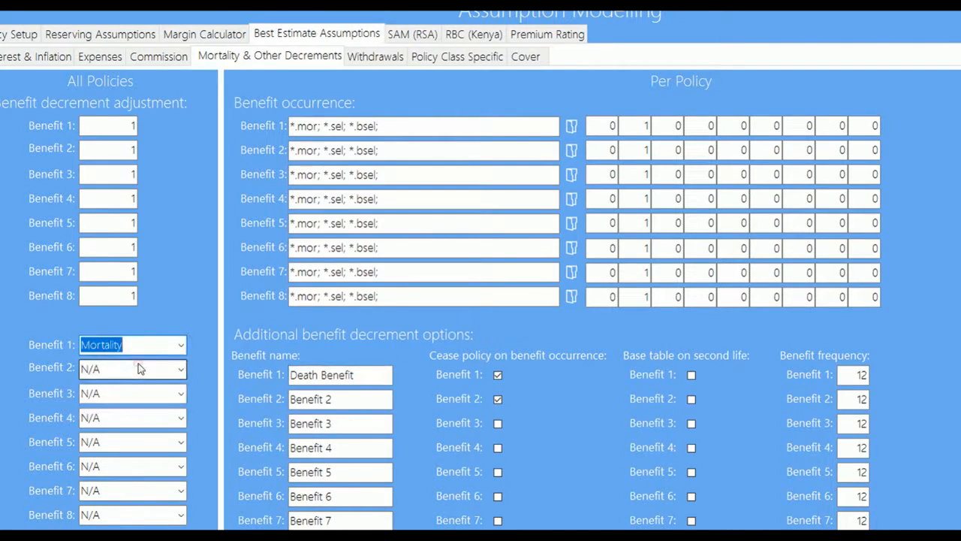
{"action": "left_click", "coordinate": [180, 368]}
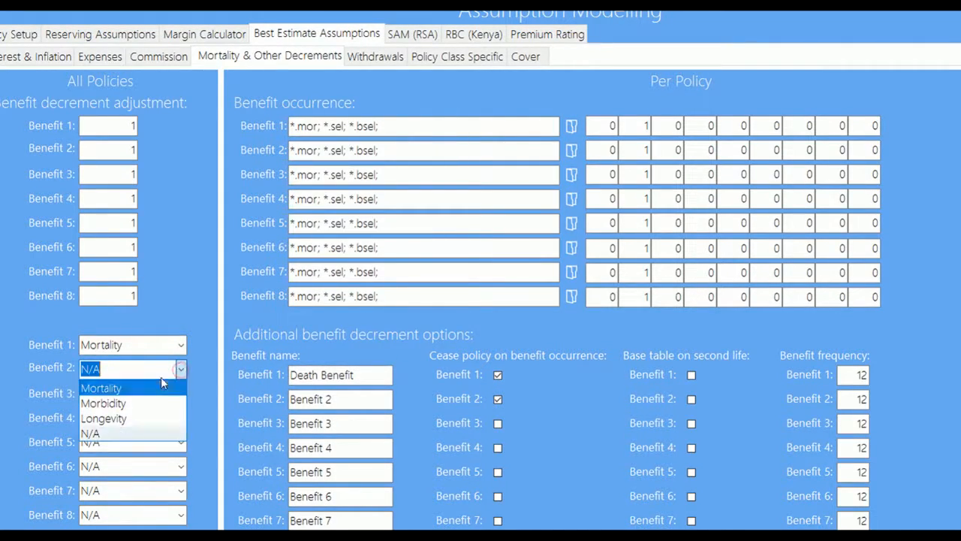
{"action": "left_click", "coordinate": [109, 404]}
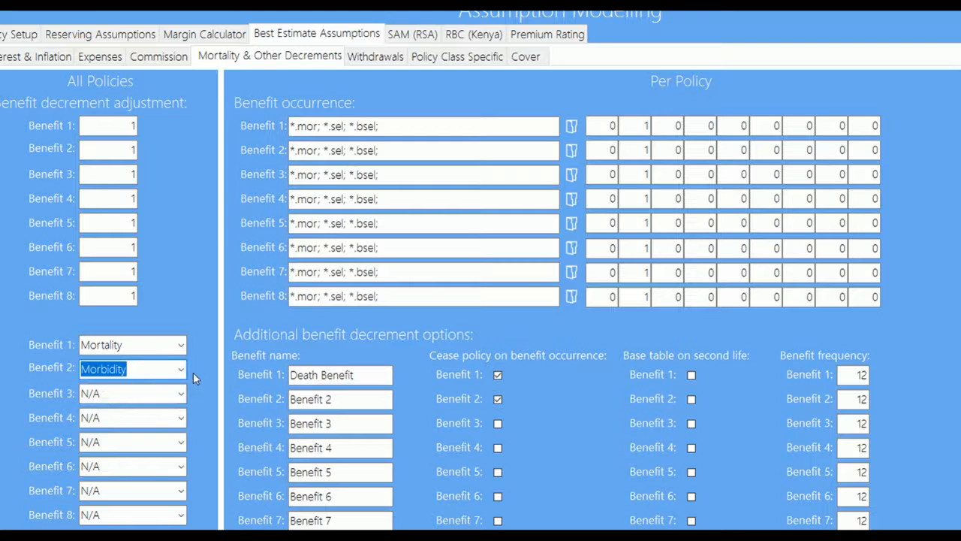
Load the KE07-10.mor table from TASK\Tables as Benefit 1's decrement table
{"action": "left_click", "coordinate": [572, 128]}
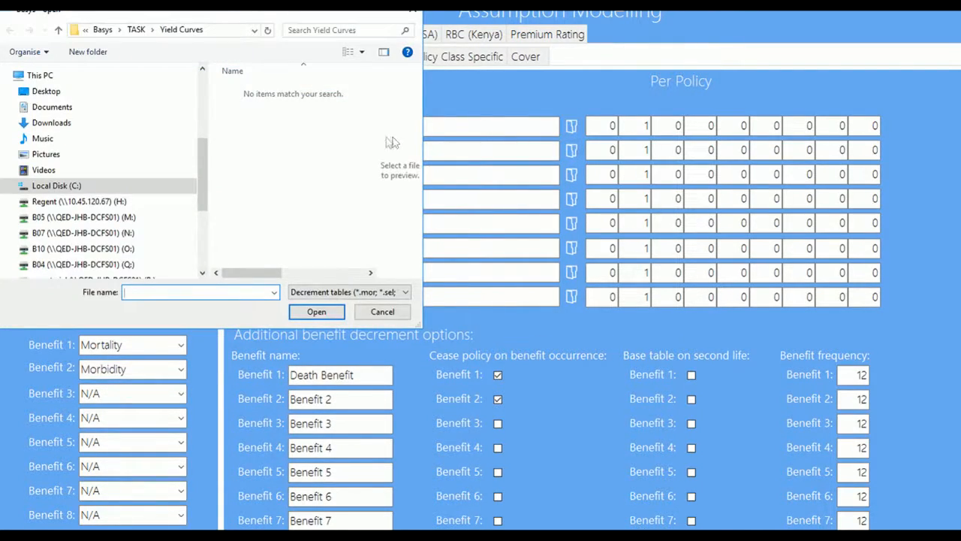
{"action": "left_click", "coordinate": [137, 29]}
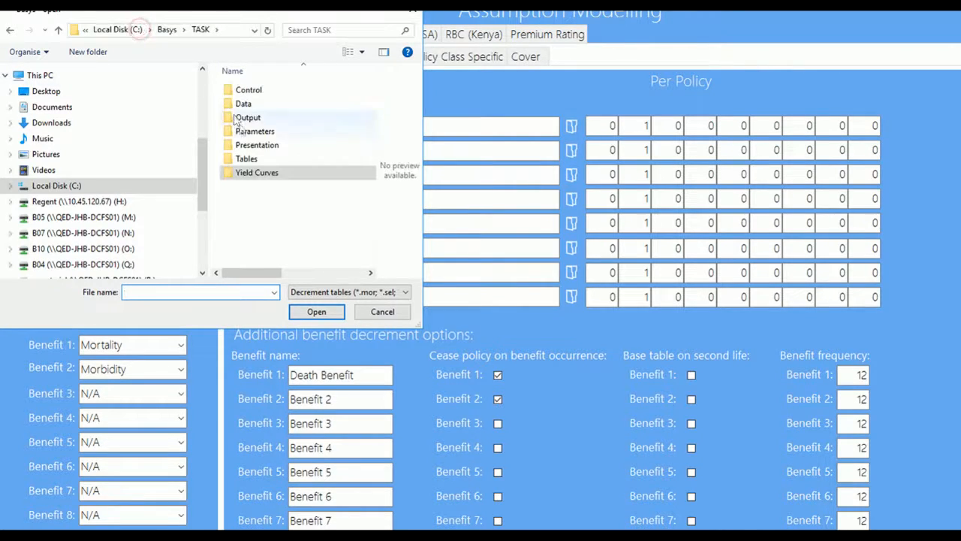
{"action": "double_click", "coordinate": [248, 159]}
{"action": "double_click", "coordinate": [253, 89]}
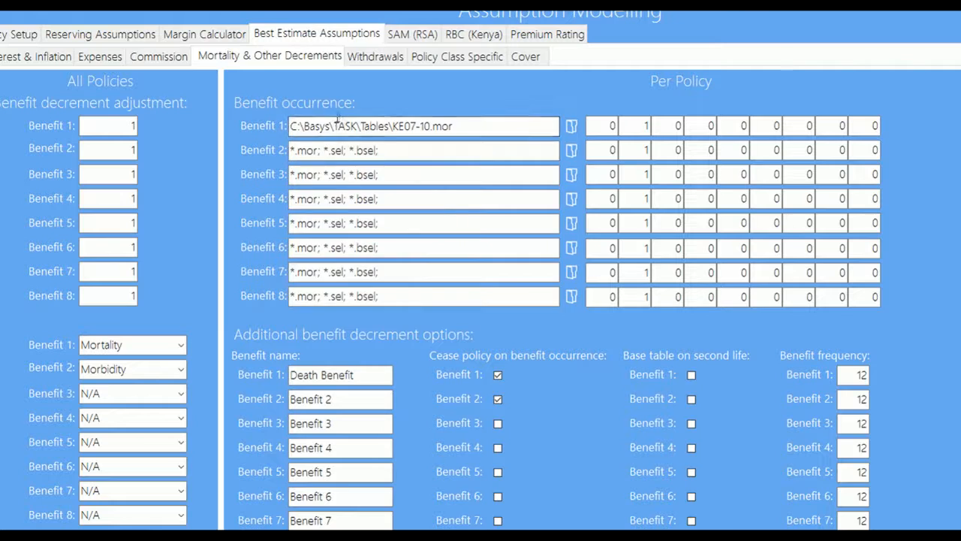
{"action": "left_click", "coordinate": [371, 57]}
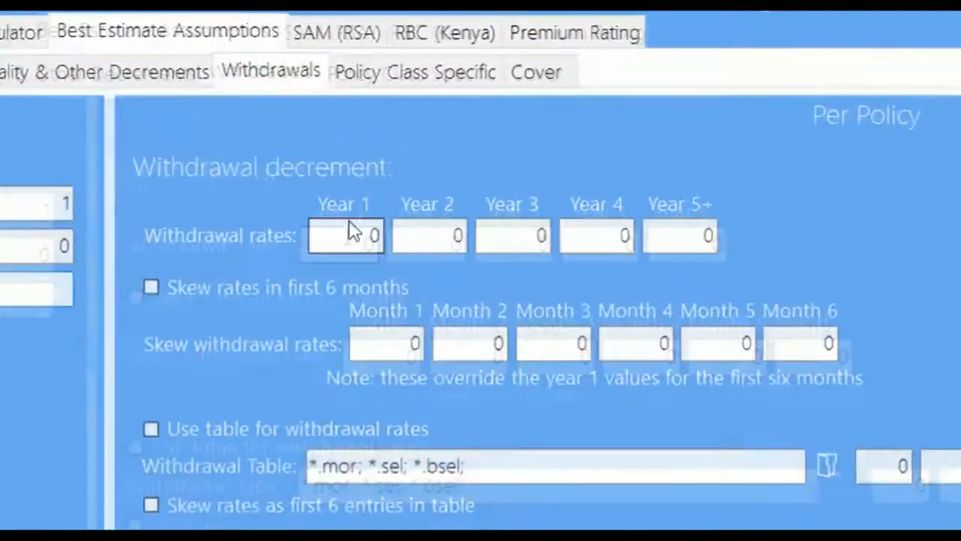
Set withdrawal rates of 0.3, 0.2 and 0.15 for years 1, 2 and 3
{"action": "left_click", "coordinate": [410, 155]}
{"action": "double_click", "coordinate": [324, 271]}
{"action": "type", "text": "0.3"}
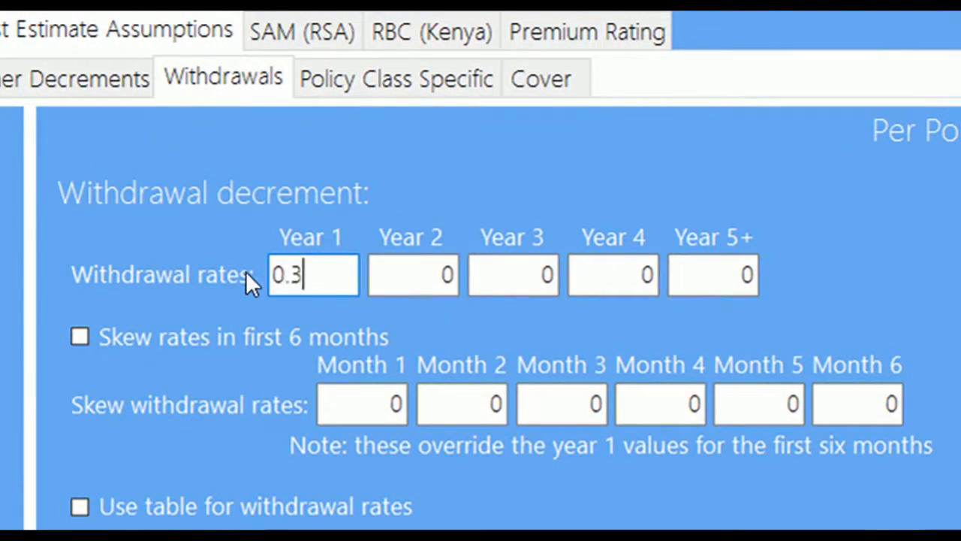
{"action": "double_click", "coordinate": [447, 275]}
{"action": "type", "text": "0.2"}
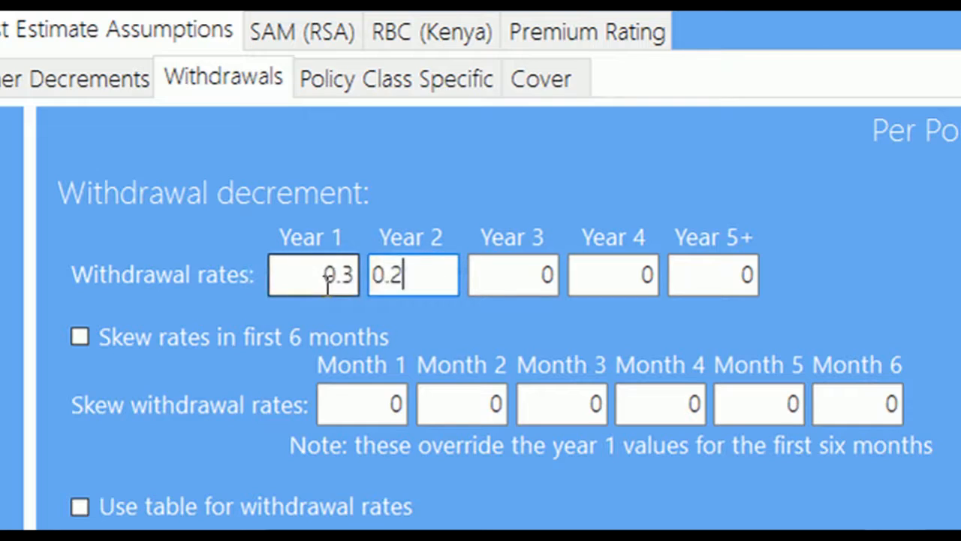
{"action": "double_click", "coordinate": [531, 274]}
{"action": "type", "text": "0.0"}
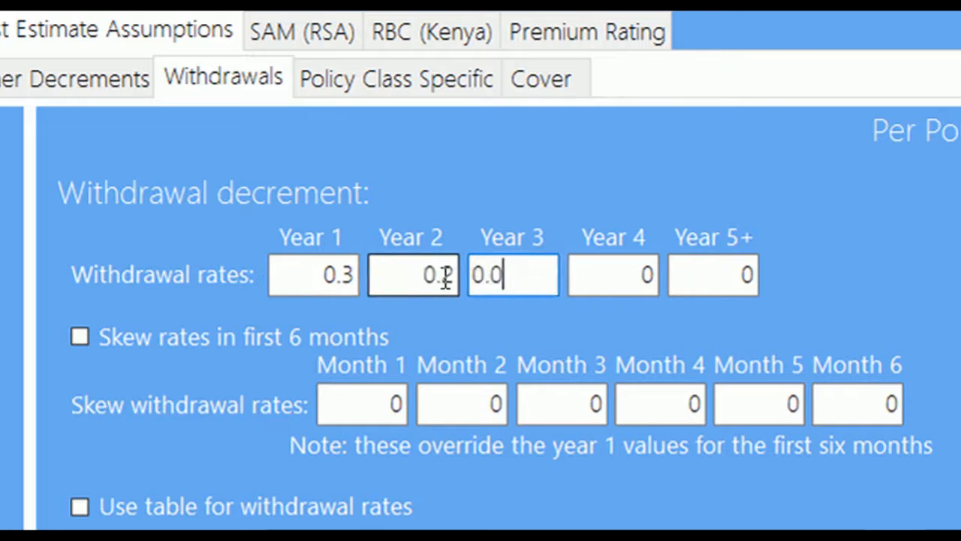
{"action": "key", "text": "BackSpace"}
{"action": "type", "text": "15"}
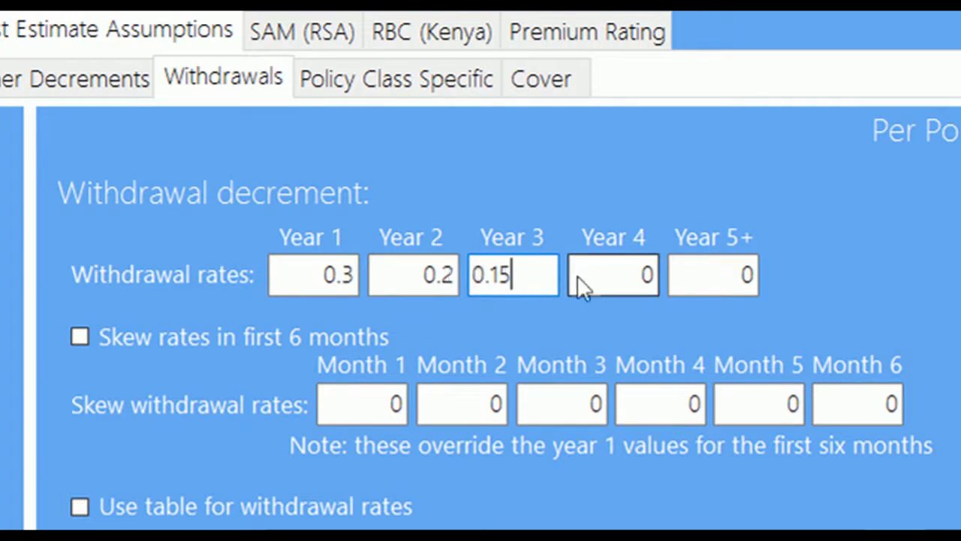
Set the year 4 and year 5+ withdrawal rates to 0.15
{"action": "left_click", "coordinate": [621, 273]}
{"action": "double_click", "coordinate": [621, 274]}
{"action": "type", "text": "0.15"}
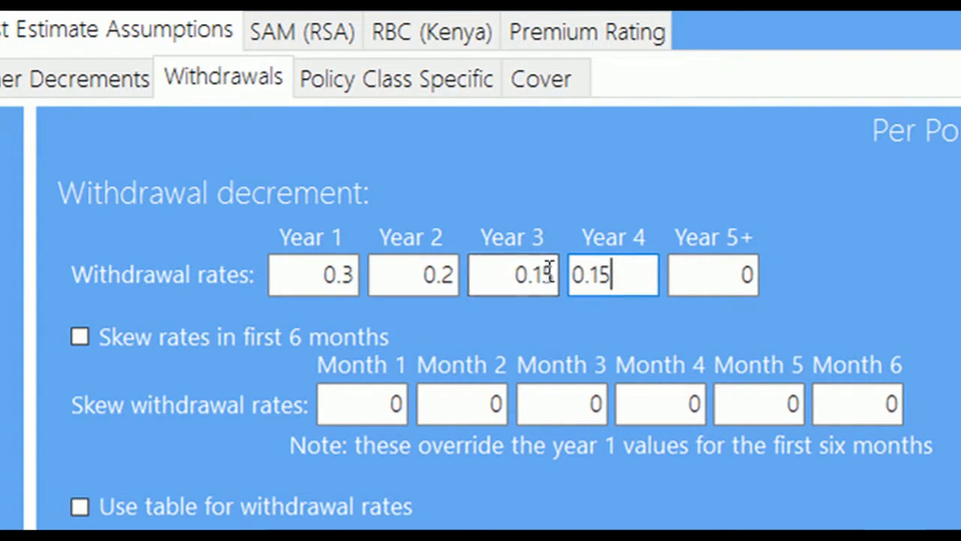
{"action": "left_click", "coordinate": [730, 272]}
{"action": "double_click", "coordinate": [725, 272]}
{"action": "type", "text": "0.15"}
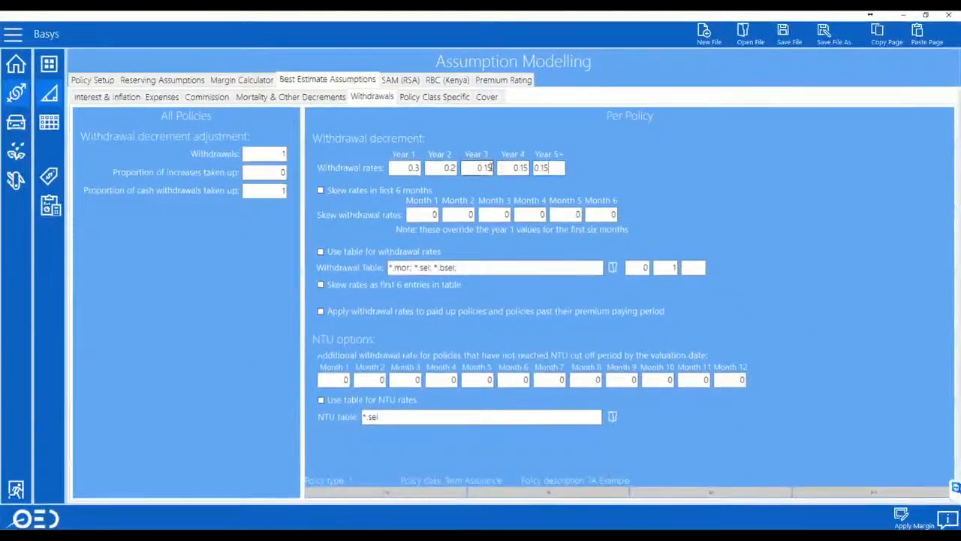
{"action": "left_click", "coordinate": [441, 98]}
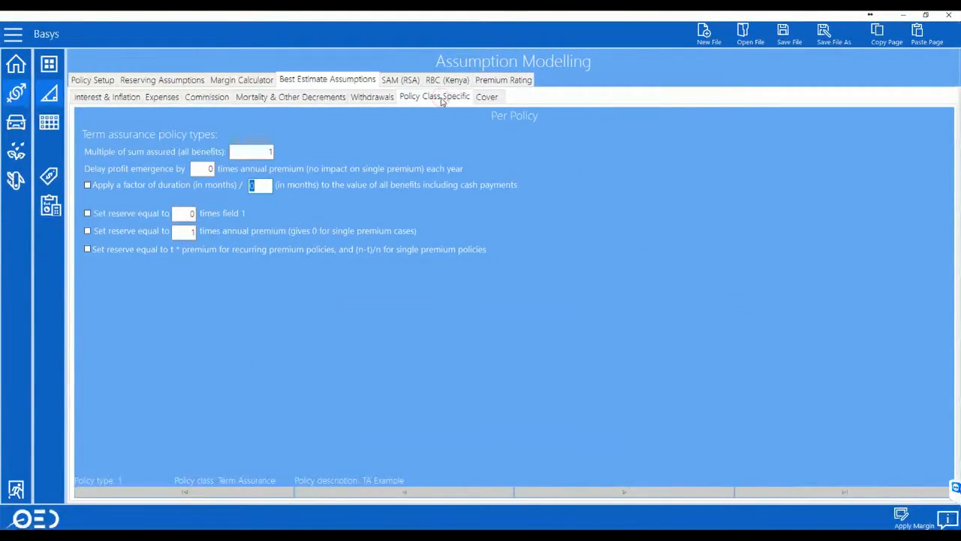
Review the term assurance Cover settings, then display the Kenyan margins
{"action": "left_click", "coordinate": [487, 99]}
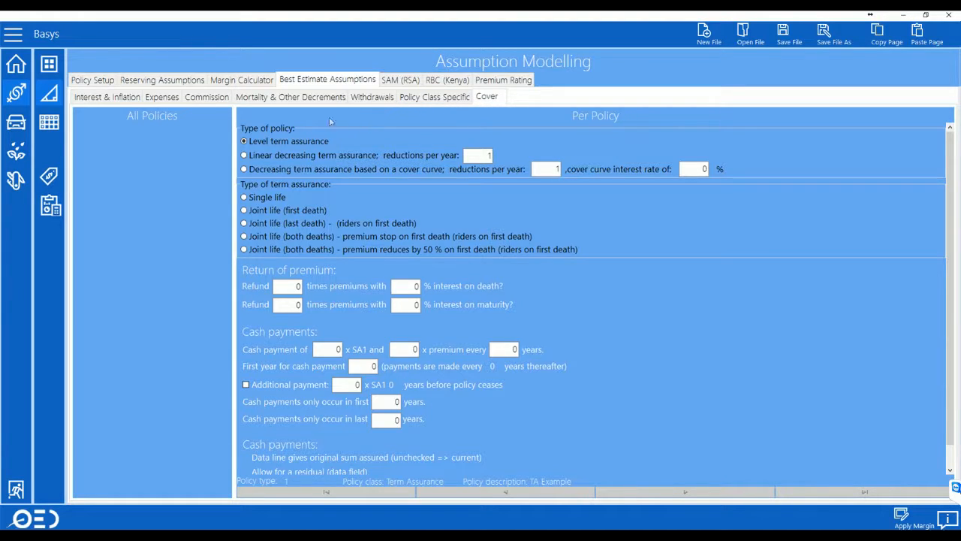
{"action": "left_click", "coordinate": [245, 81]}
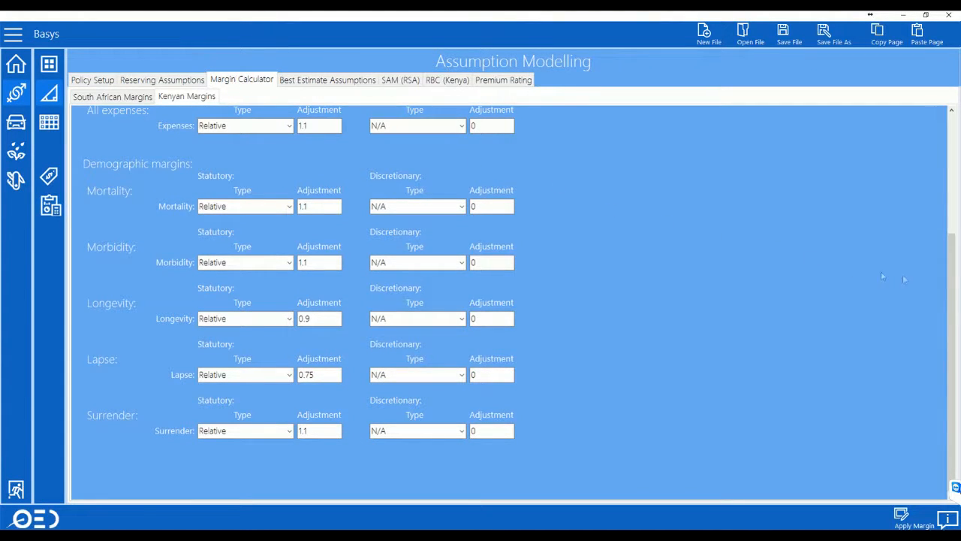
{"action": "left_click_drag", "start_coordinate": [952, 264], "coordinate": [944, 144]}
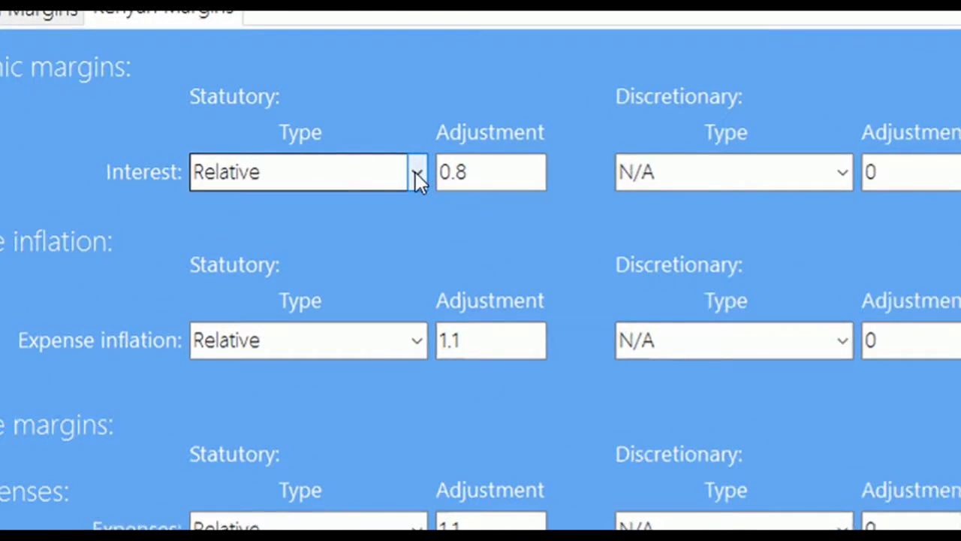
{"action": "left_click", "coordinate": [289, 165]}
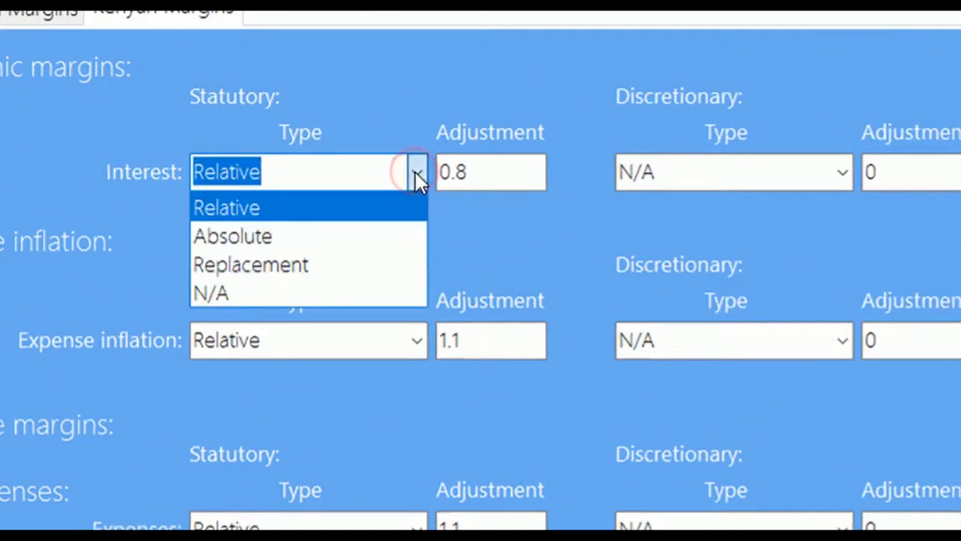
{"action": "left_click", "coordinate": [415, 172]}
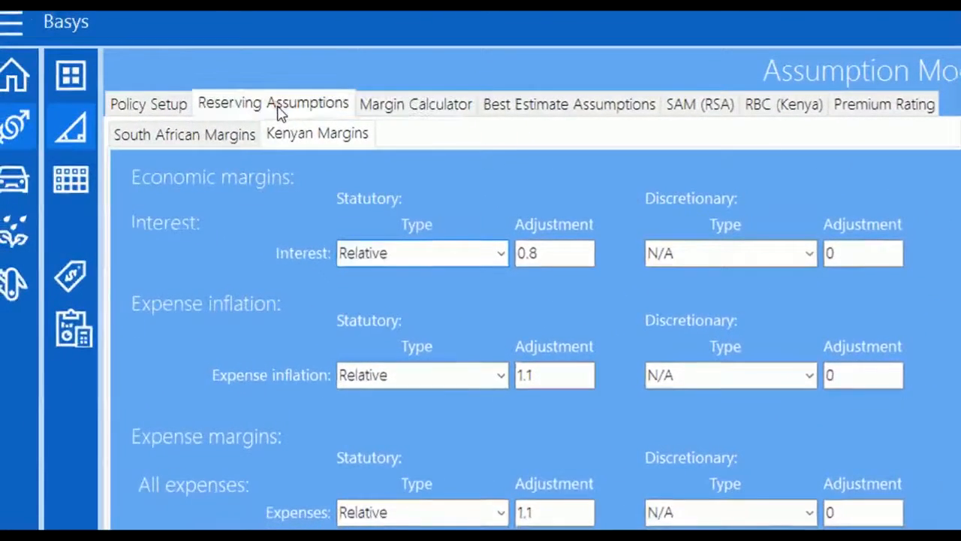
{"action": "left_click", "coordinate": [279, 105]}
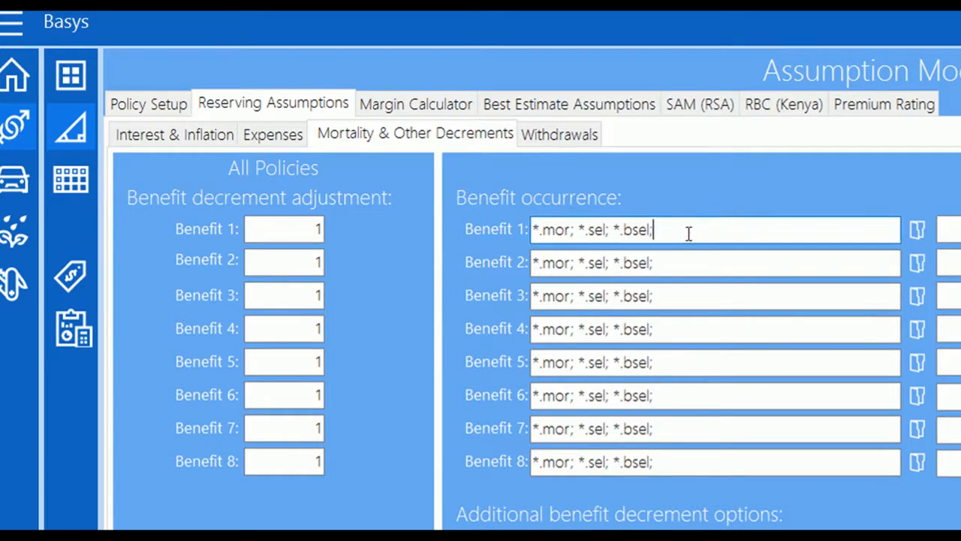
Inspect Benefit 1's reserving table and adjustment, then apply the Kenyan margins and confirm
{"action": "left_click_drag", "start_coordinate": [686, 233], "coordinate": [518, 230]}
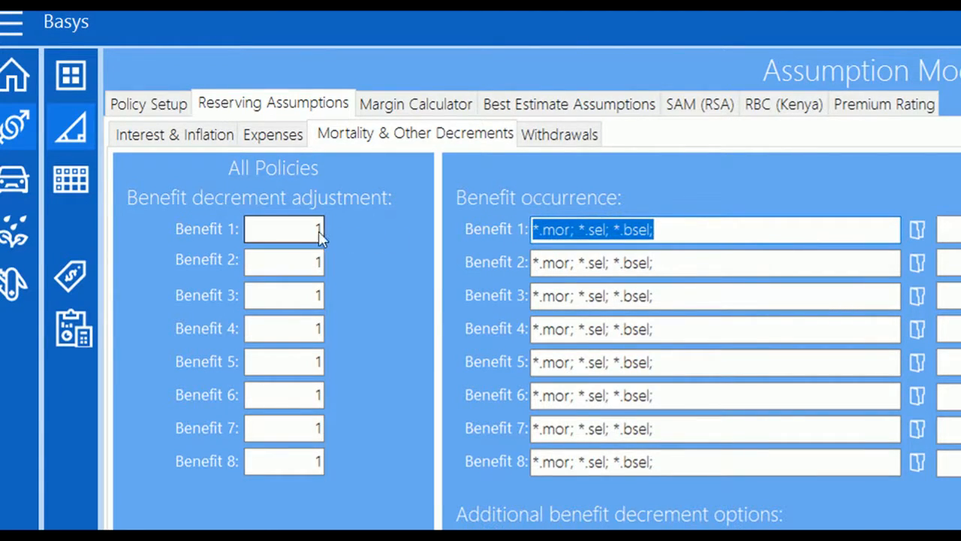
{"action": "left_click_drag", "start_coordinate": [313, 230], "coordinate": [240, 235]}
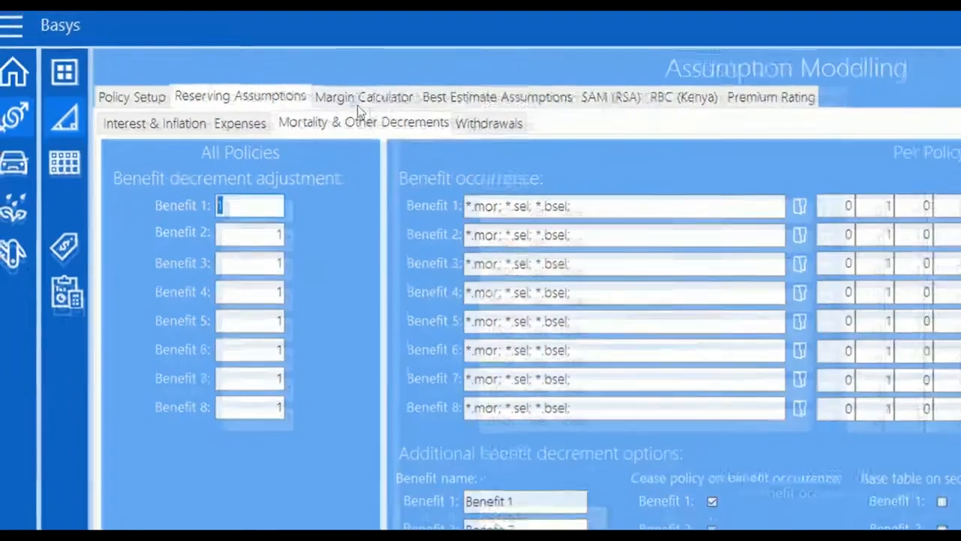
{"action": "left_click", "coordinate": [360, 98]}
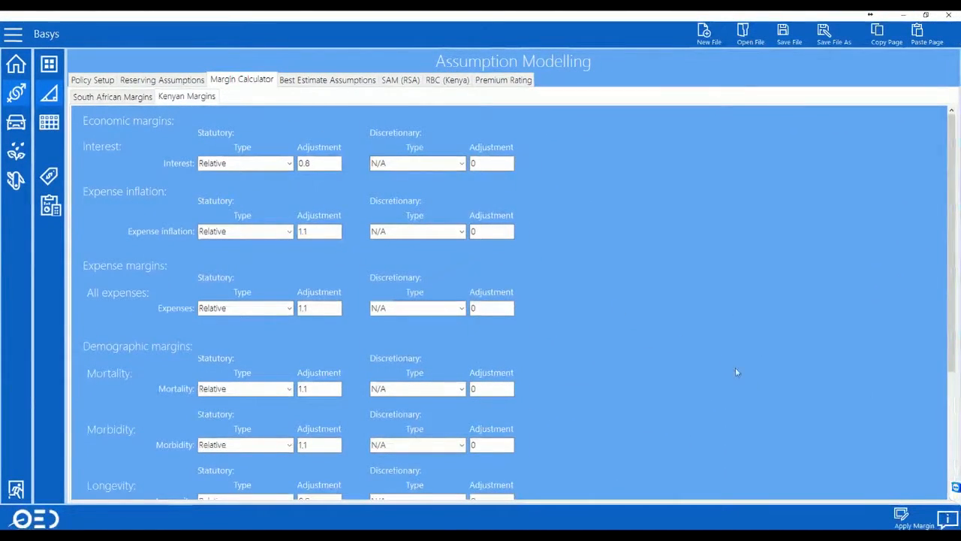
{"action": "left_click", "coordinate": [907, 515]}
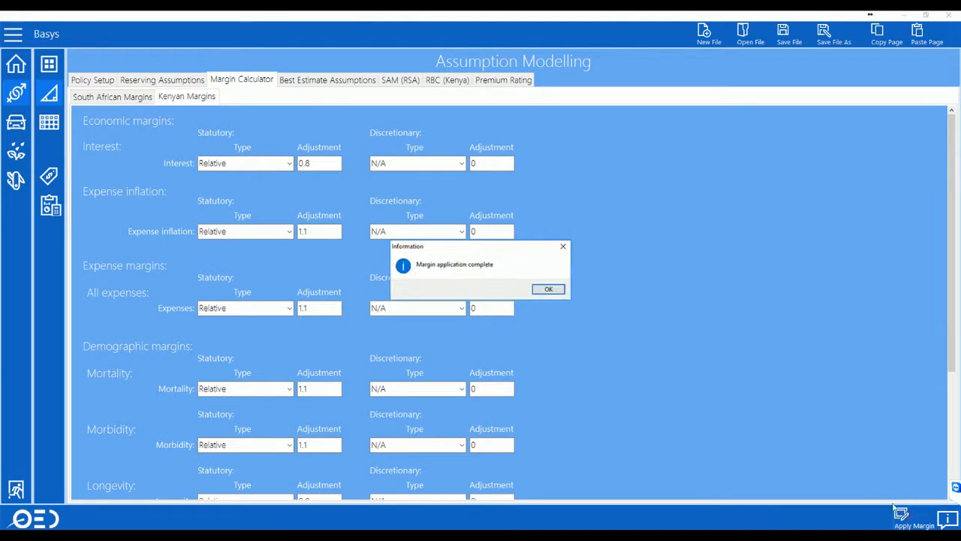
{"action": "left_click", "coordinate": [548, 289]}
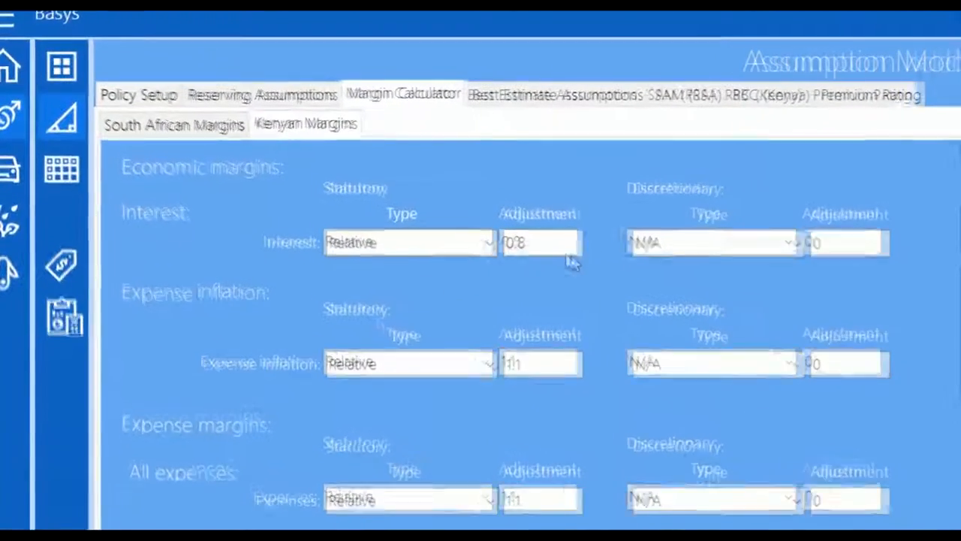
Confirm Benefit 1's 1.1 adjustment, then browse the reserving interest, expense, mortality and withdrawal tabs
{"action": "left_click", "coordinate": [297, 96]}
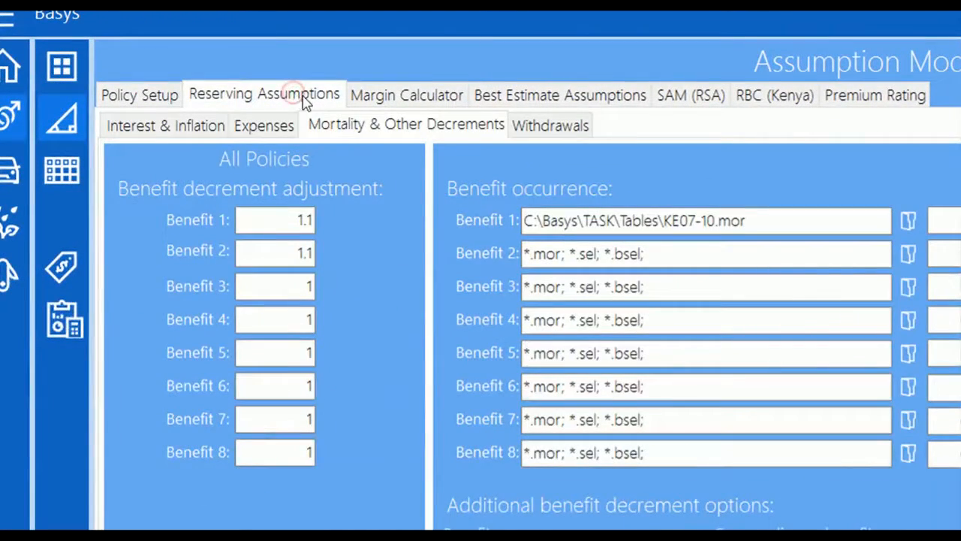
{"action": "left_click_drag", "start_coordinate": [766, 219], "coordinate": [513, 212]}
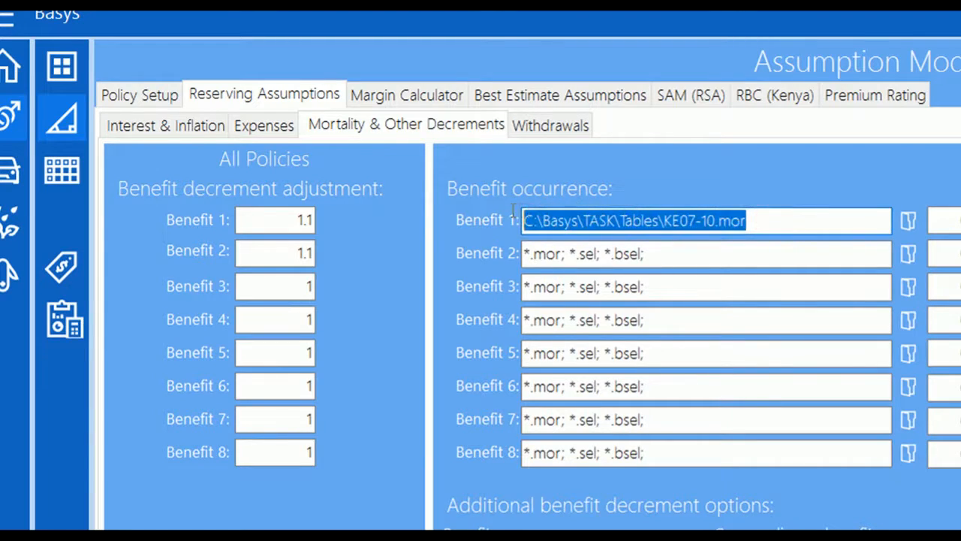
{"action": "left_click", "coordinate": [304, 219]}
{"action": "double_click", "coordinate": [289, 220]}
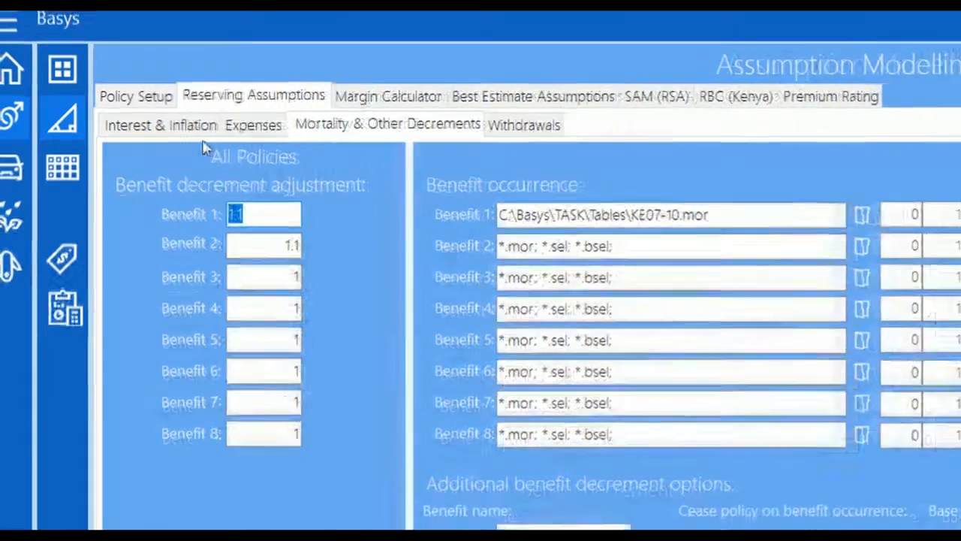
{"action": "left_click", "coordinate": [165, 125]}
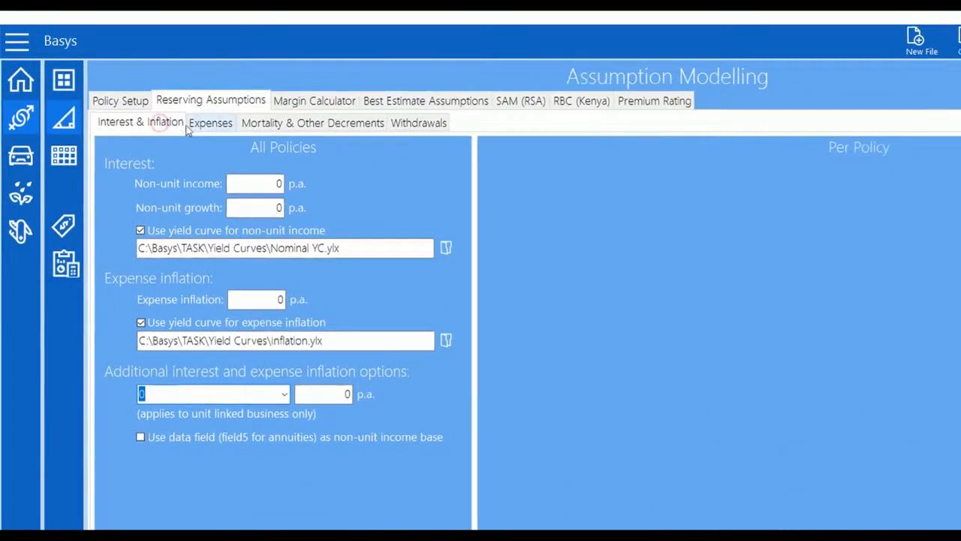
{"action": "left_click", "coordinate": [213, 124]}
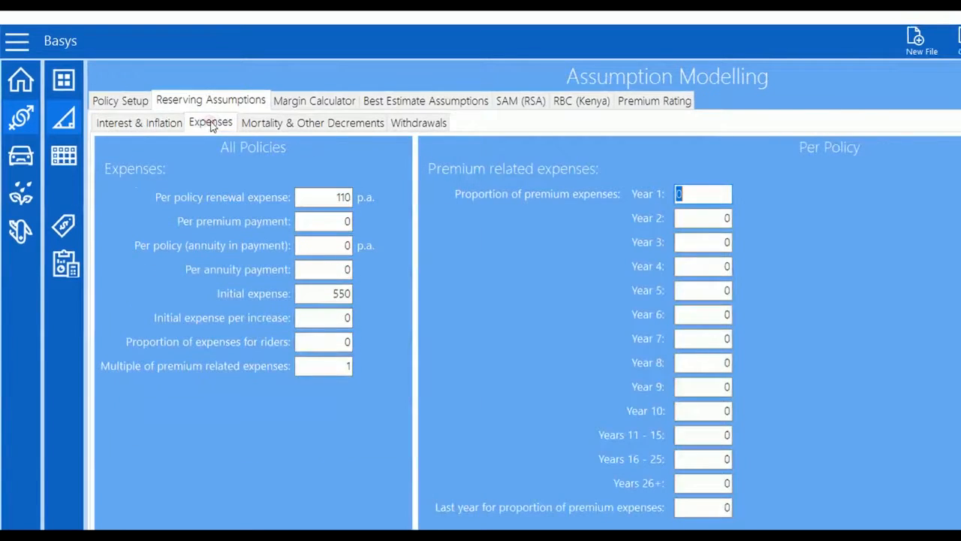
{"action": "left_click", "coordinate": [300, 124]}
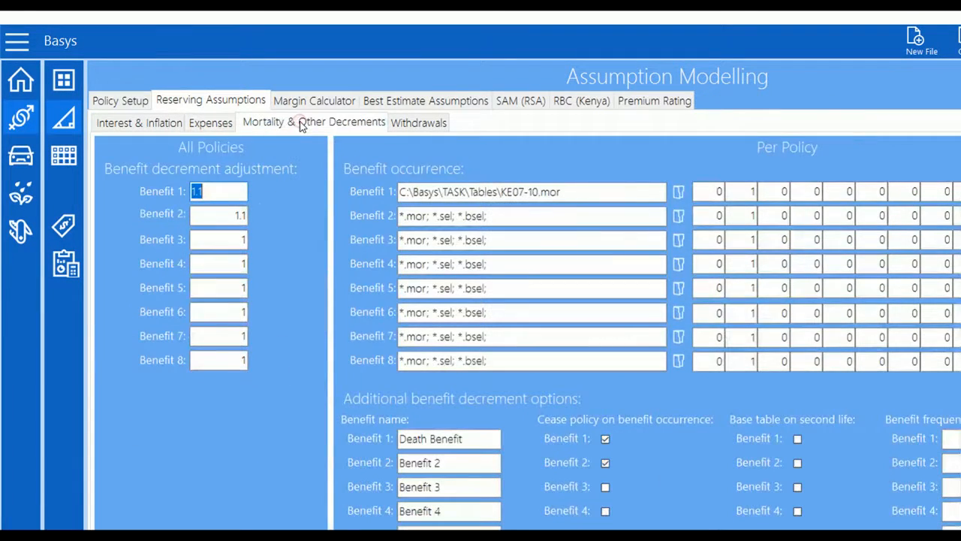
{"action": "left_click", "coordinate": [419, 124]}
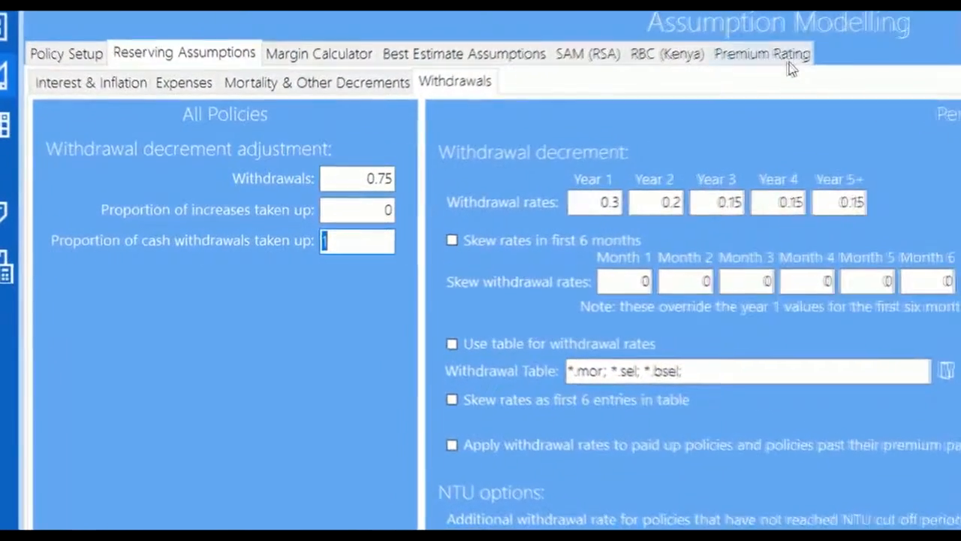
{"action": "left_click", "coordinate": [668, 103]}
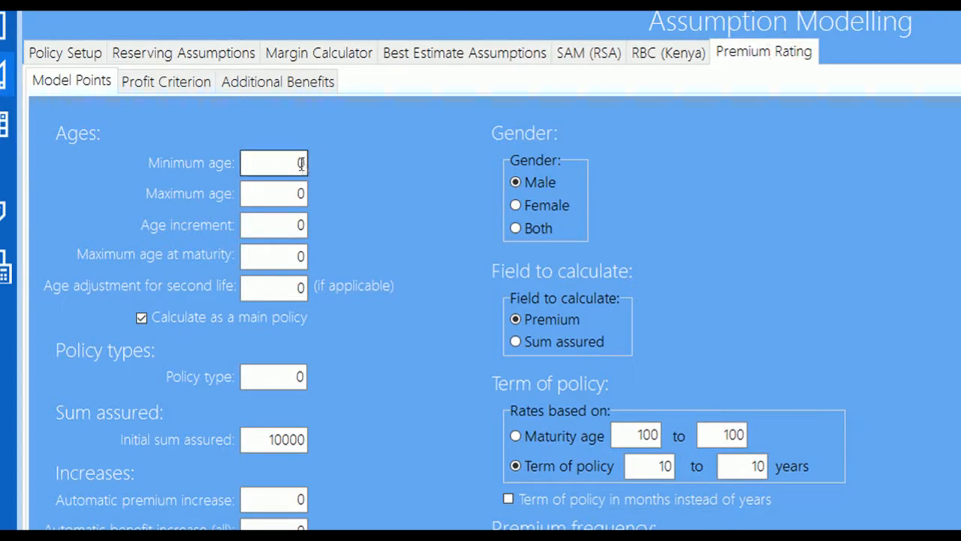
Set model points to ages 35–45 step 1, term assurance, both genders, terms starting at 5
{"action": "left_click_drag", "start_coordinate": [295, 163], "coordinate": [237, 163]}
{"action": "type", "text": "35"}
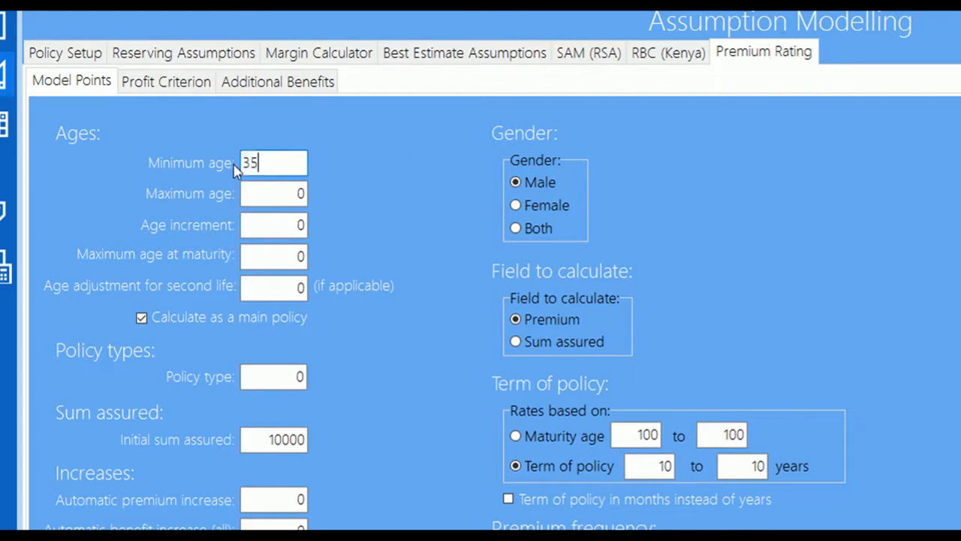
{"action": "left_click_drag", "start_coordinate": [279, 187], "coordinate": [247, 192]}
{"action": "type", "text": "45"}
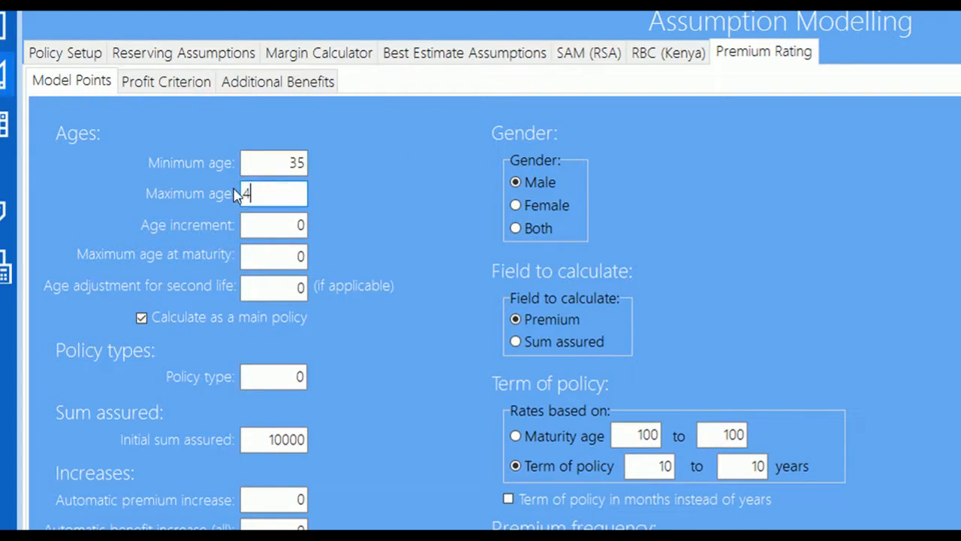
{"action": "left_click", "coordinate": [285, 226]}
{"action": "left_click_drag", "start_coordinate": [286, 226], "coordinate": [235, 227]}
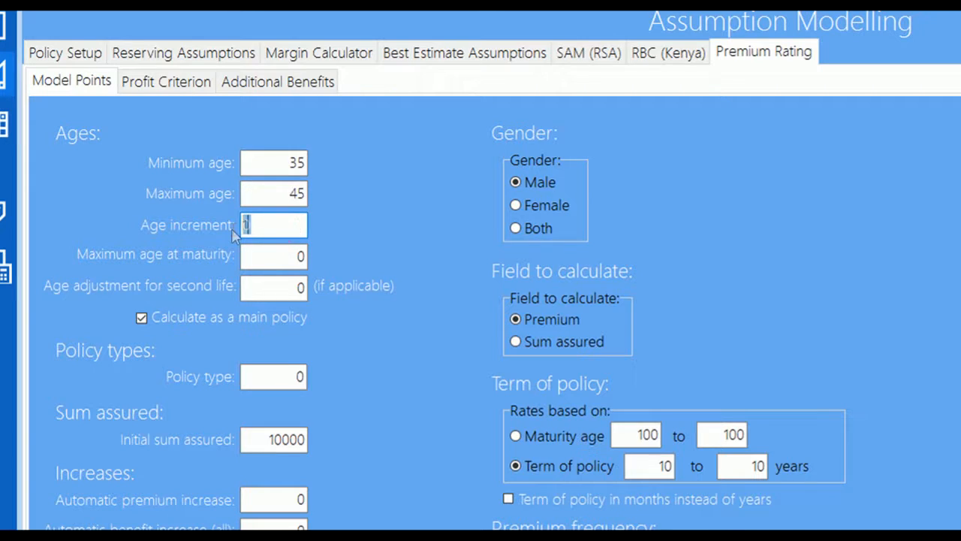
{"action": "type", "text": "1"}
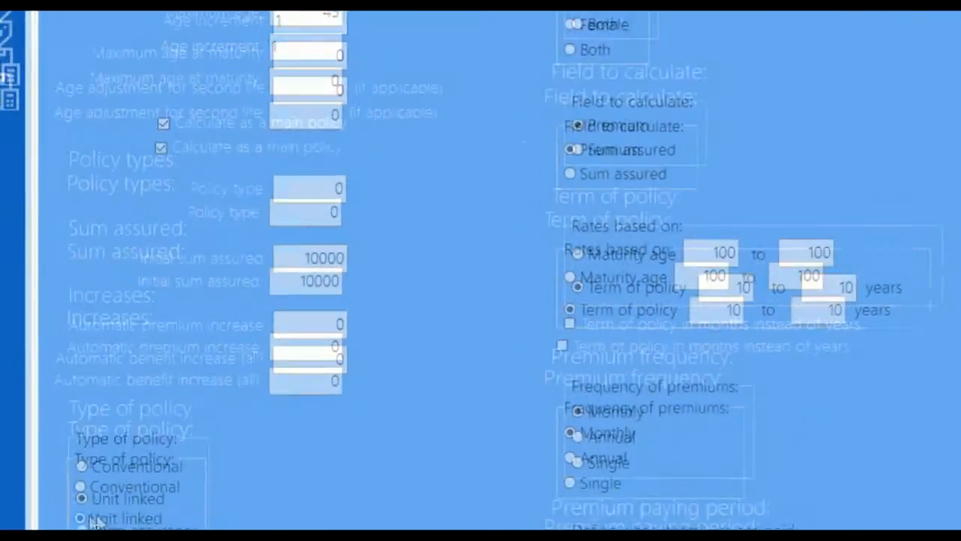
{"action": "left_click", "coordinate": [90, 430]}
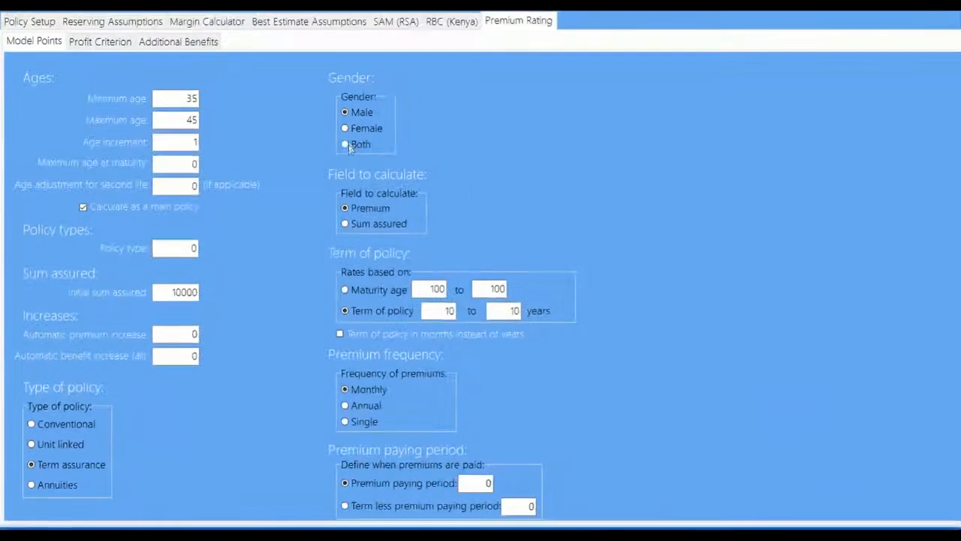
{"action": "left_click", "coordinate": [346, 144]}
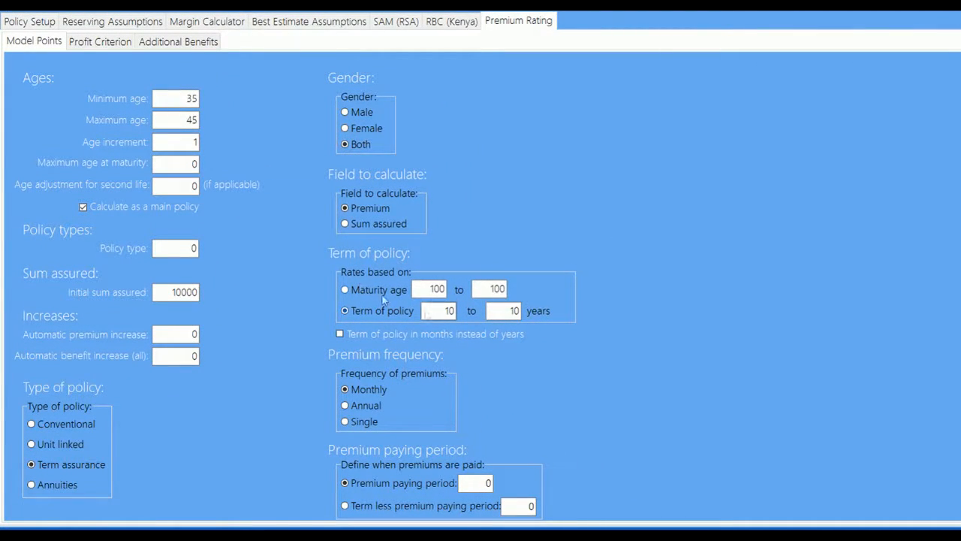
{"action": "left_click_drag", "start_coordinate": [451, 310], "coordinate": [420, 311]}
{"action": "type", "text": "5"}
Set the premiums-based profit criterion to 5%
{"action": "left_click", "coordinate": [115, 43]}
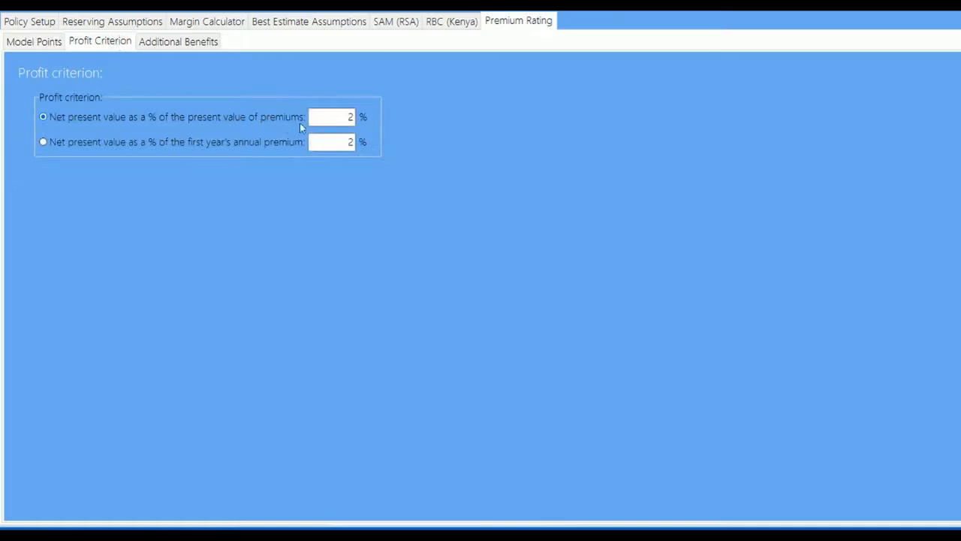
{"action": "left_click_drag", "start_coordinate": [338, 117], "coordinate": [293, 117]}
{"action": "type", "text": "5"}
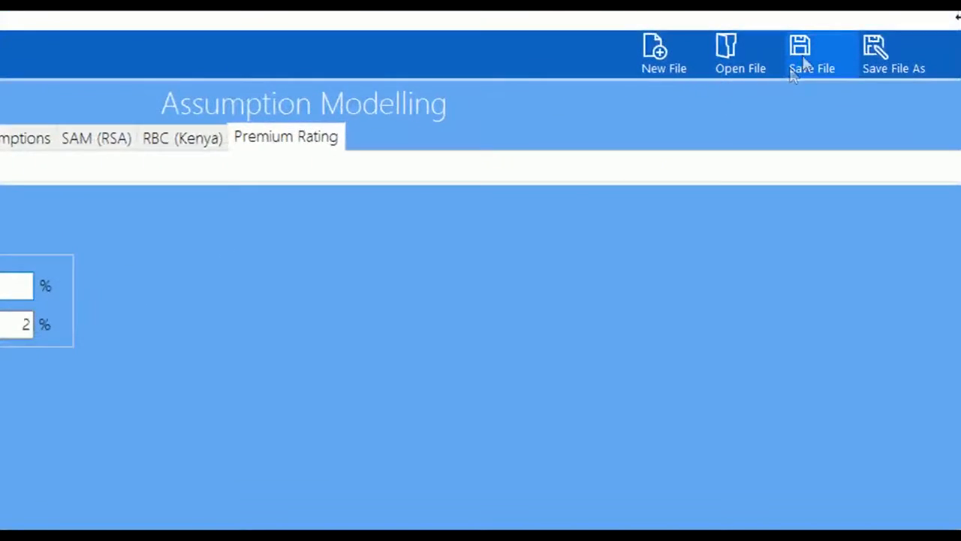
Save the parameter set as Term Assurance.bprm in the TASK\Parameters folder
{"action": "left_click", "coordinate": [802, 49]}
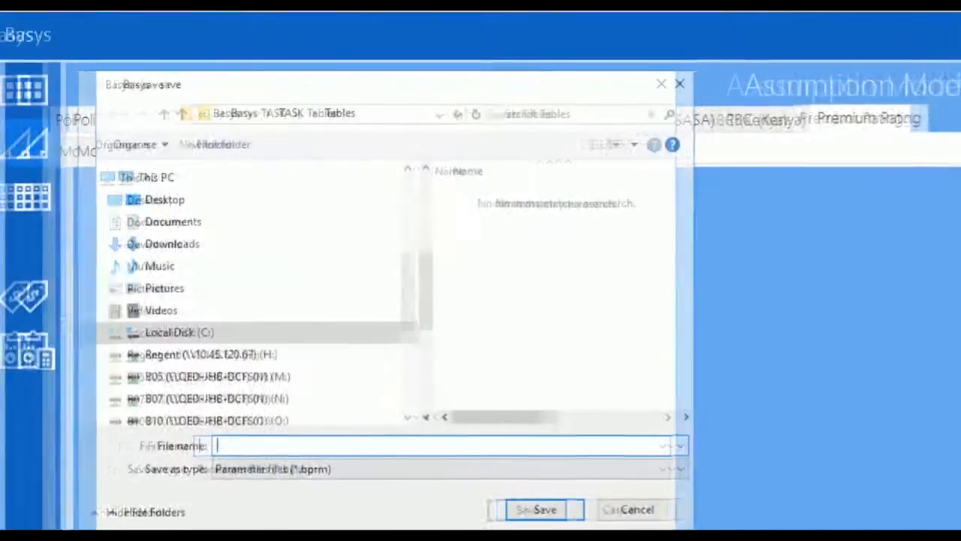
{"action": "left_click", "coordinate": [320, 112]}
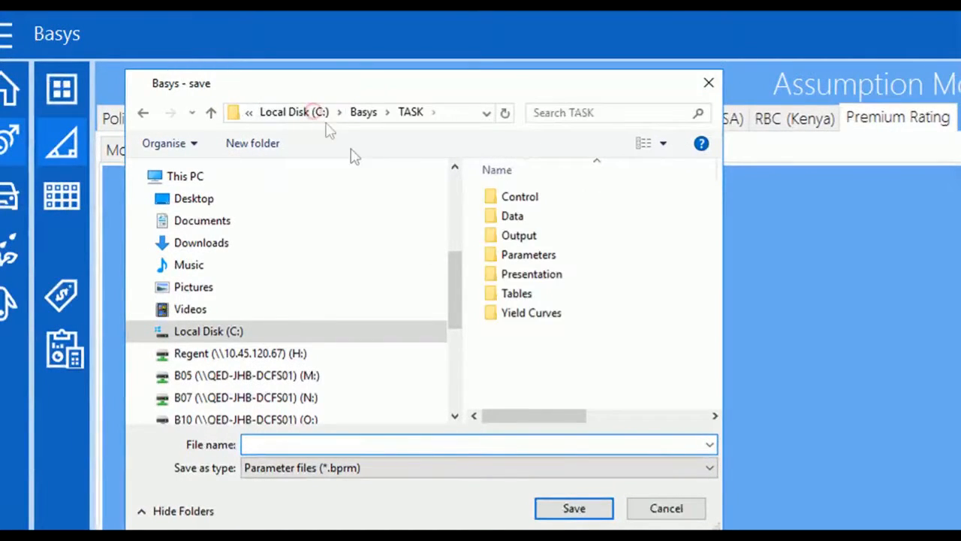
{"action": "double_click", "coordinate": [541, 257]}
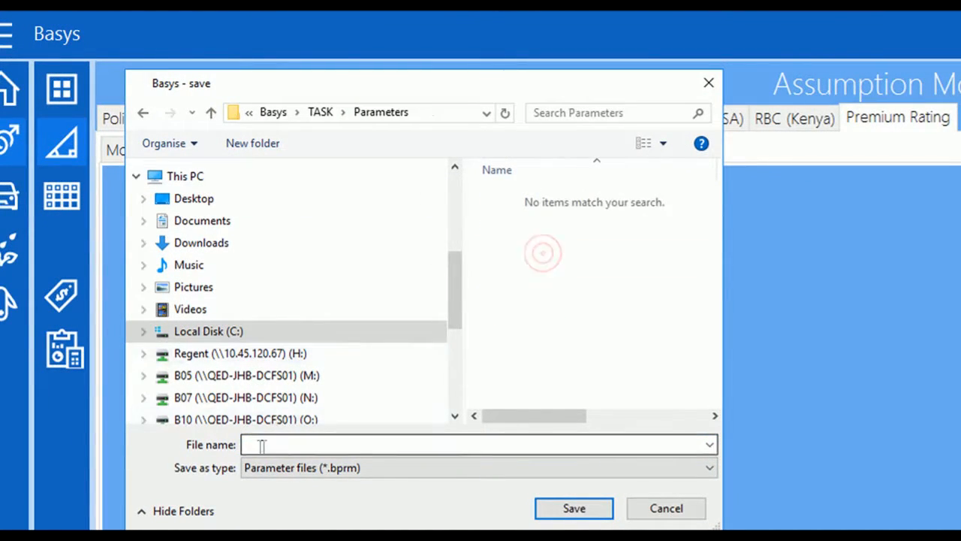
{"action": "type", "text": "Term"}
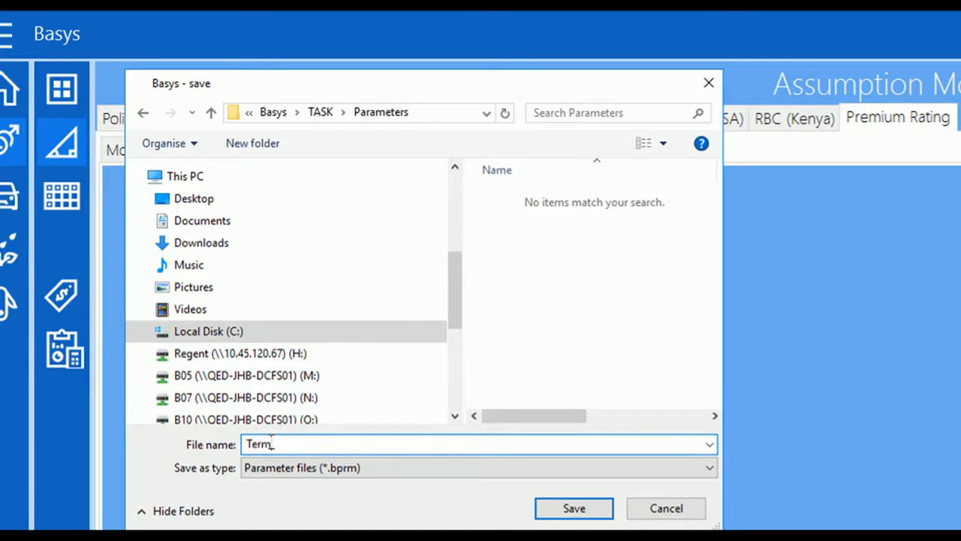
{"action": "type", "text": " Assurance"}
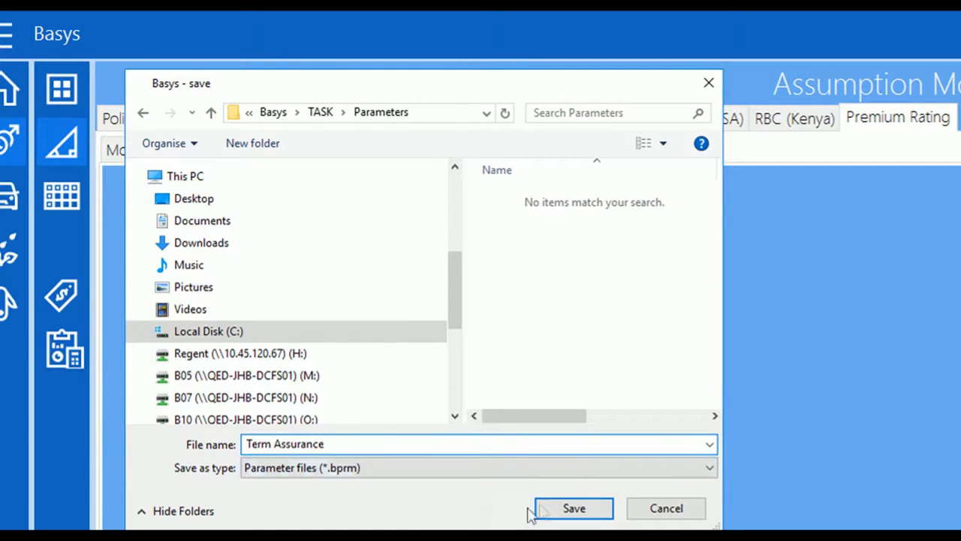
{"action": "left_click", "coordinate": [571, 508]}
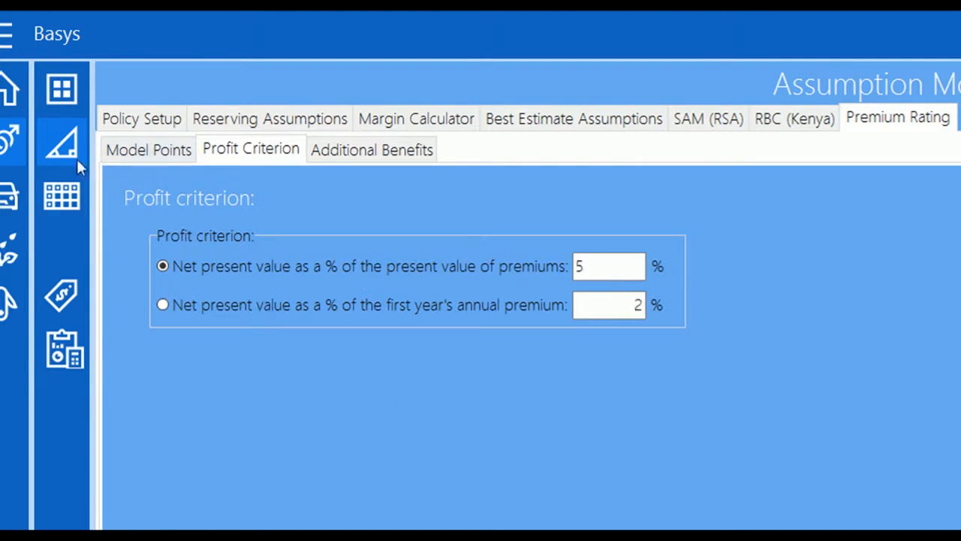
{"action": "left_click", "coordinate": [48, 495]}
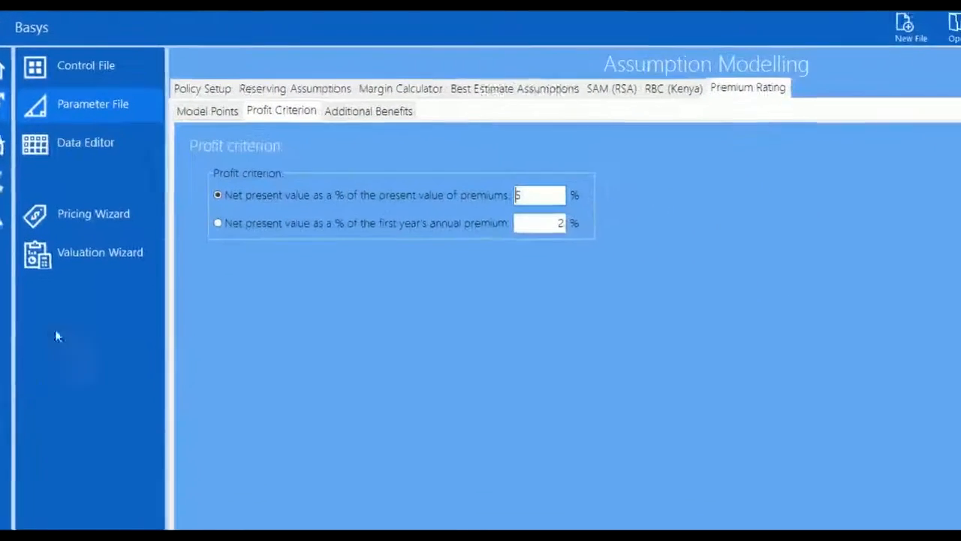
Point the control file at the Term Assurance parameter file, with output to Output\Premium Rating
{"action": "left_click", "coordinate": [88, 64]}
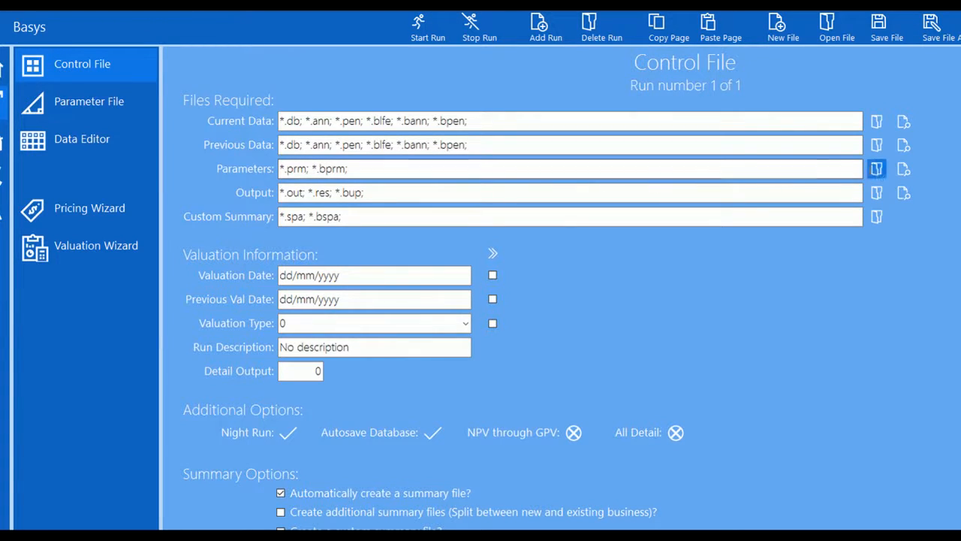
{"action": "left_click", "coordinate": [877, 169]}
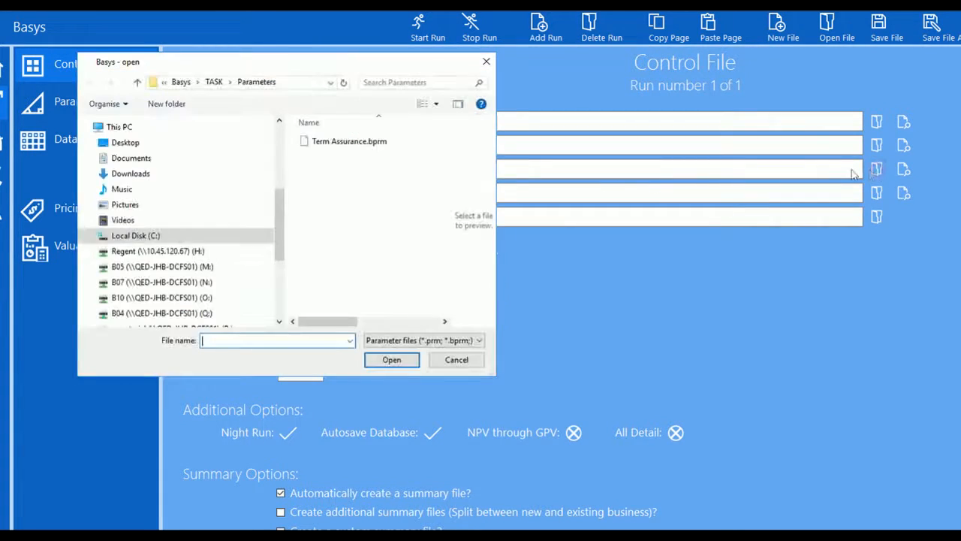
{"action": "double_click", "coordinate": [354, 143]}
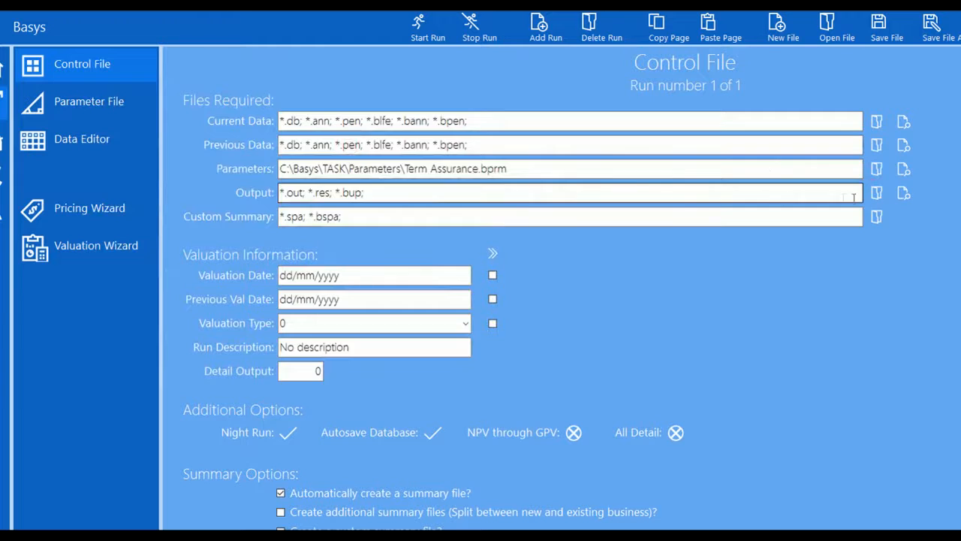
{"action": "left_click", "coordinate": [877, 193]}
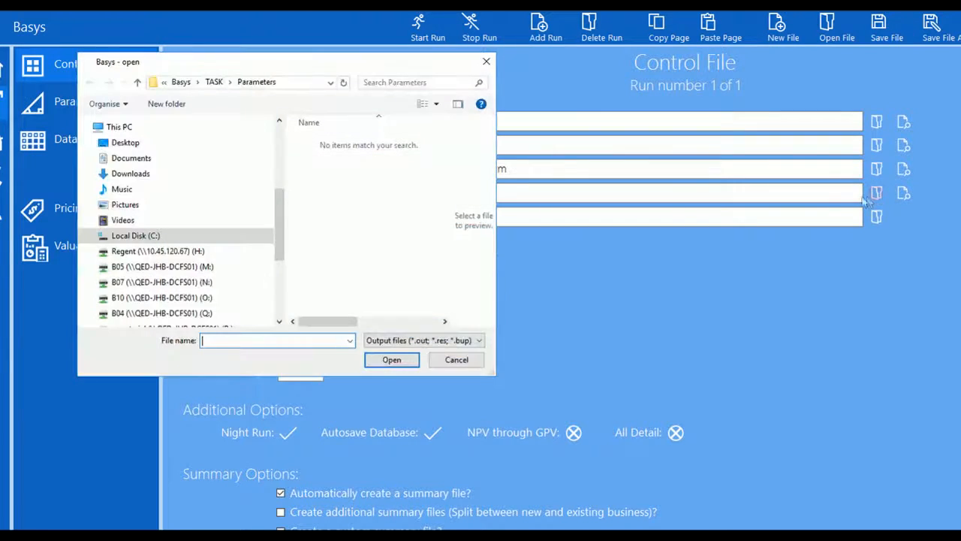
{"action": "left_click", "coordinate": [214, 82]}
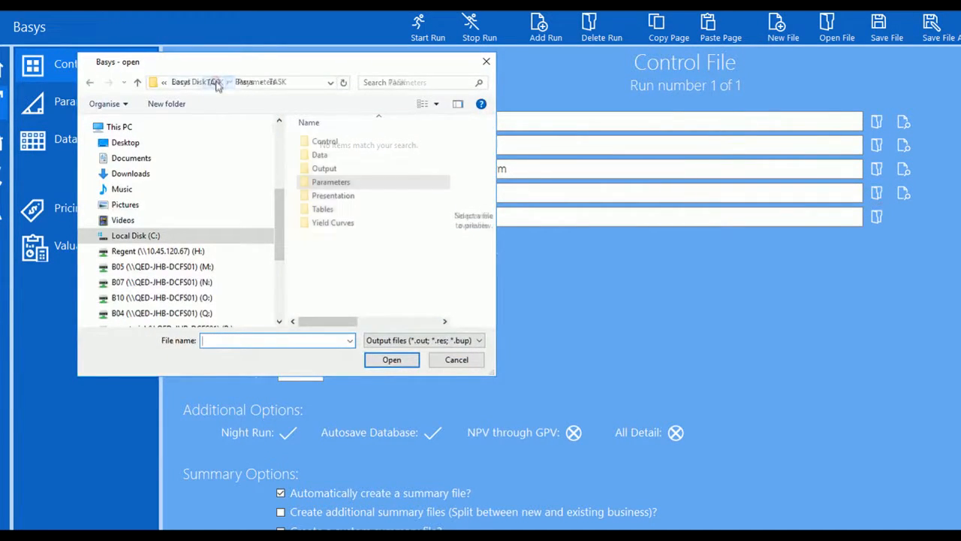
{"action": "double_click", "coordinate": [324, 169]}
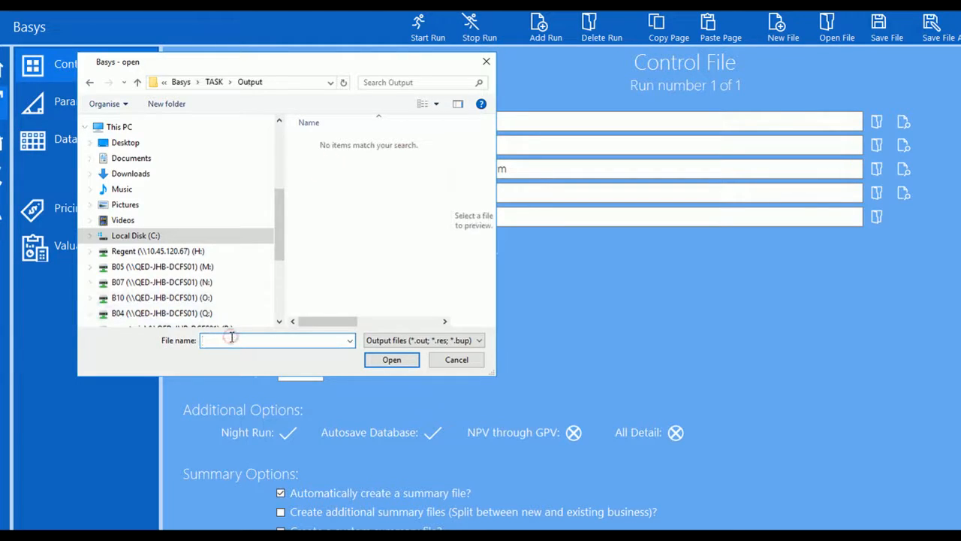
{"action": "type", "text": "Premium Rating"}
{"action": "left_click", "coordinate": [391, 359]}
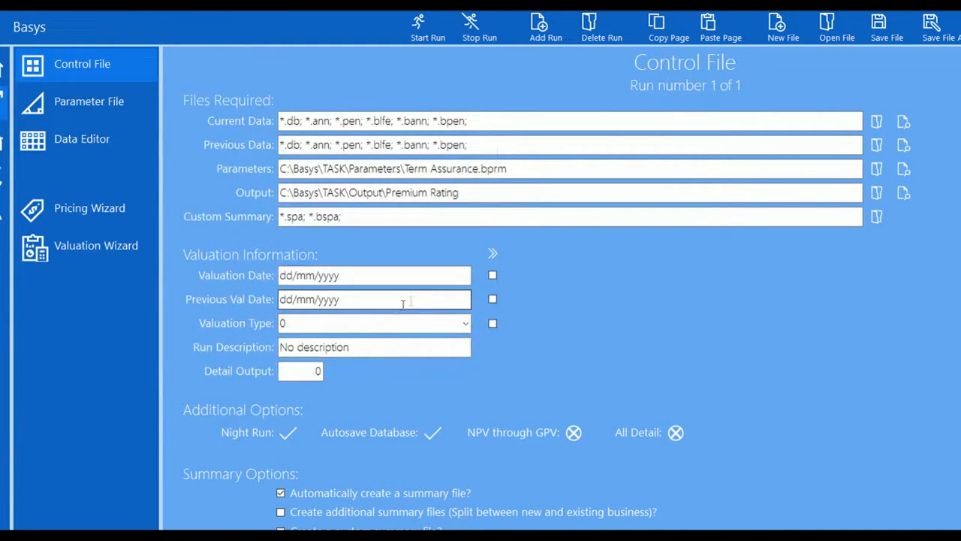
Set the valuation date to 01/01/2017 and the valuation type to Premium Rating
{"action": "left_click", "coordinate": [353, 274]}
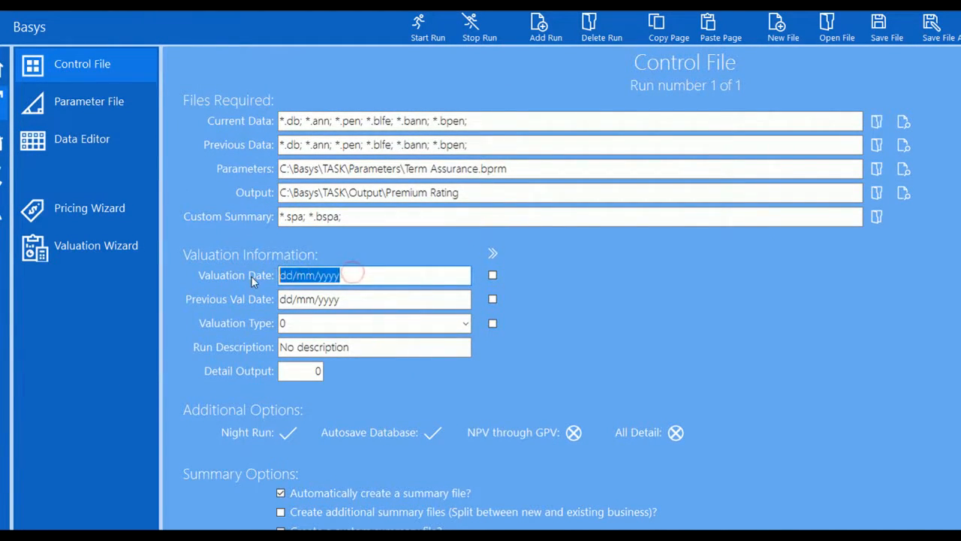
{"action": "type", "text": "01/01/2"}
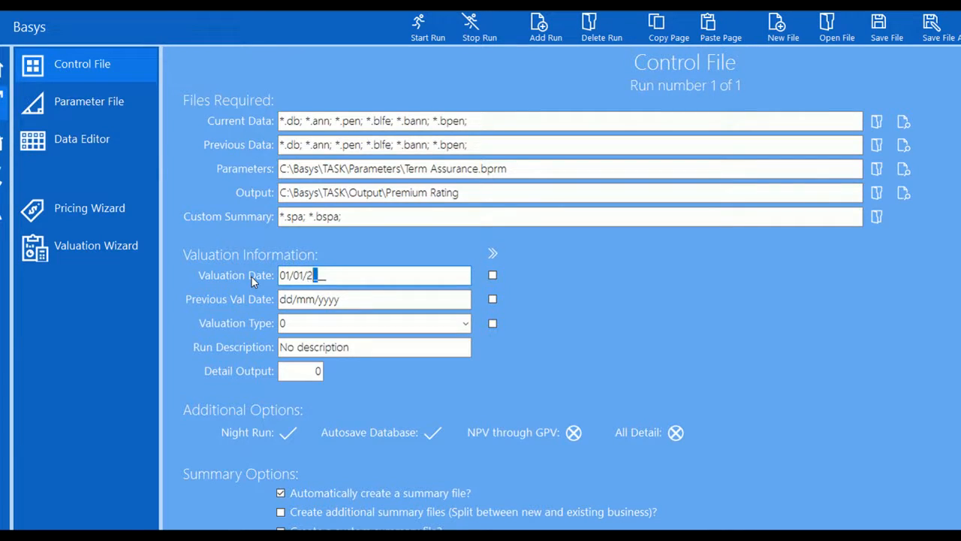
{"action": "type", "text": "017"}
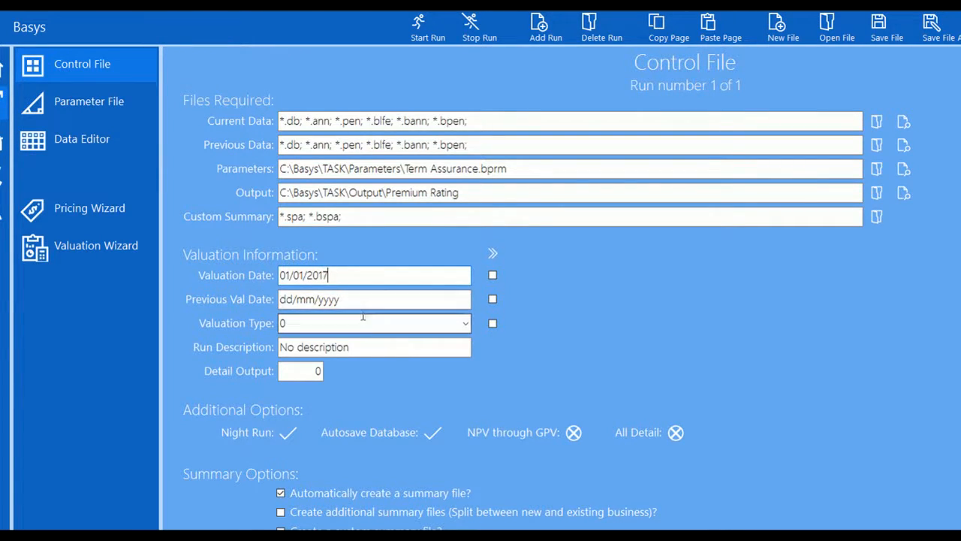
{"action": "left_click", "coordinate": [463, 325]}
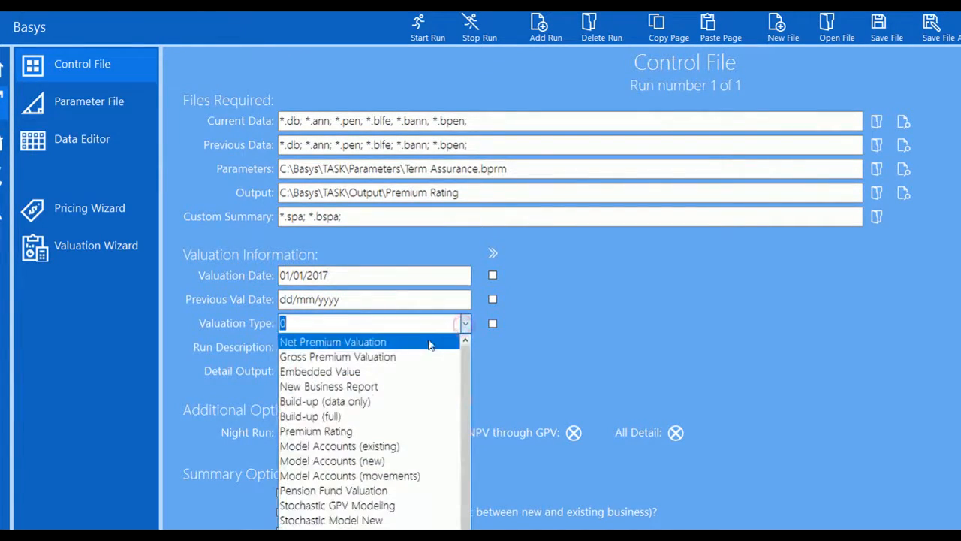
{"action": "left_click", "coordinate": [357, 432]}
{"action": "left_click", "coordinate": [40, 436]}
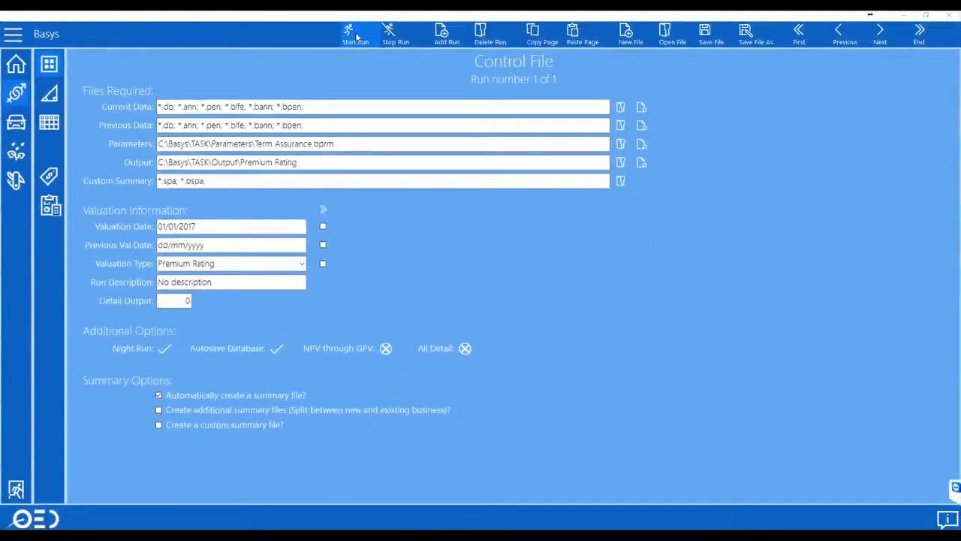
Run the premium rating, dismiss the 0-fatal-error summary, and open the premium rating output table
{"action": "left_click", "coordinate": [356, 36]}
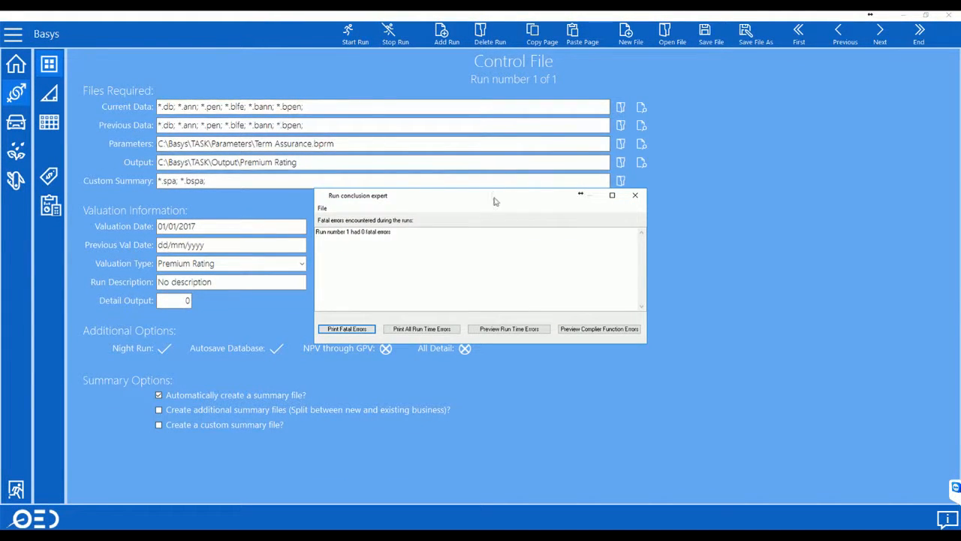
{"action": "left_click", "coordinate": [635, 196]}
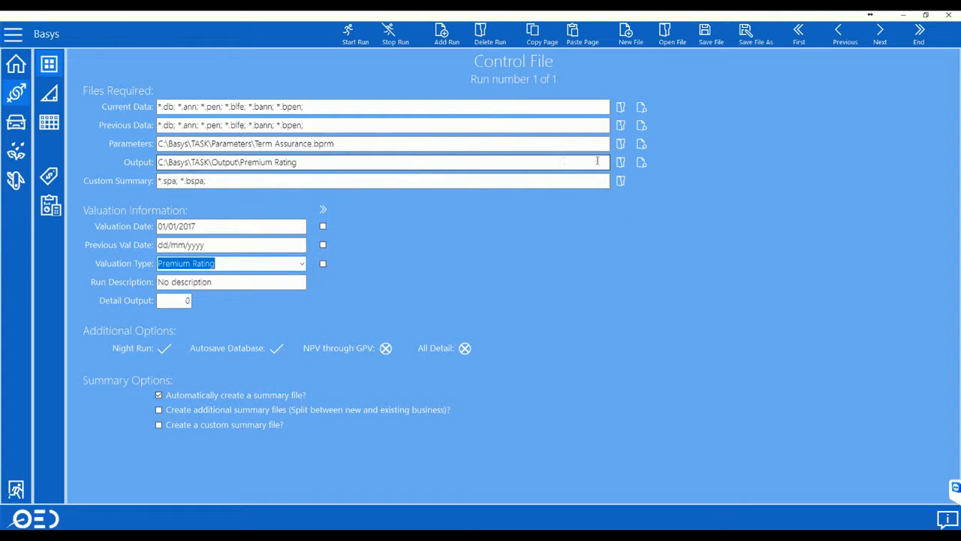
{"action": "left_click", "coordinate": [641, 163]}
{"action": "left_click", "coordinate": [658, 159]}
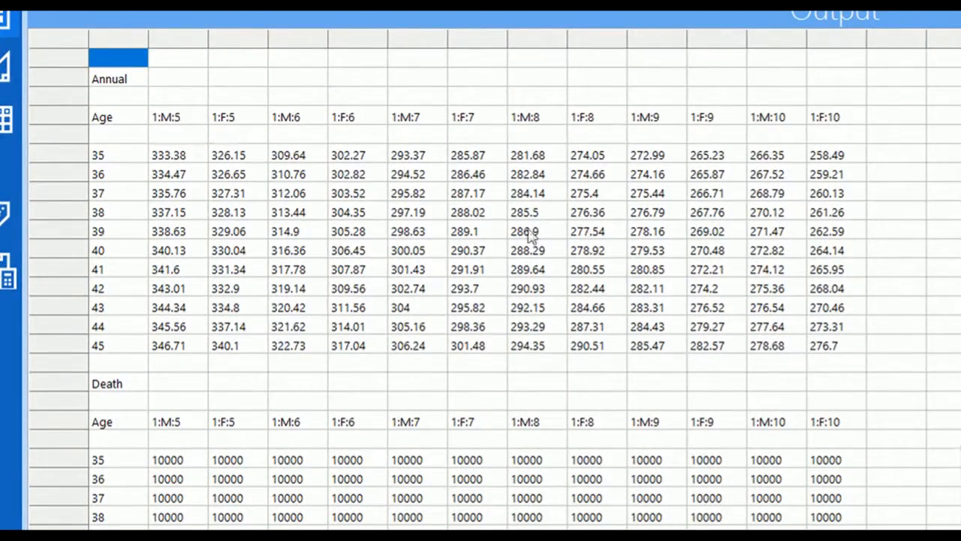
Look over the annual premiums by age, then open the Pricing Wizard's product development introduction
{"action": "scroll", "coordinate": [371, 216], "scroll_direction": "up", "scroll_amount": 1}
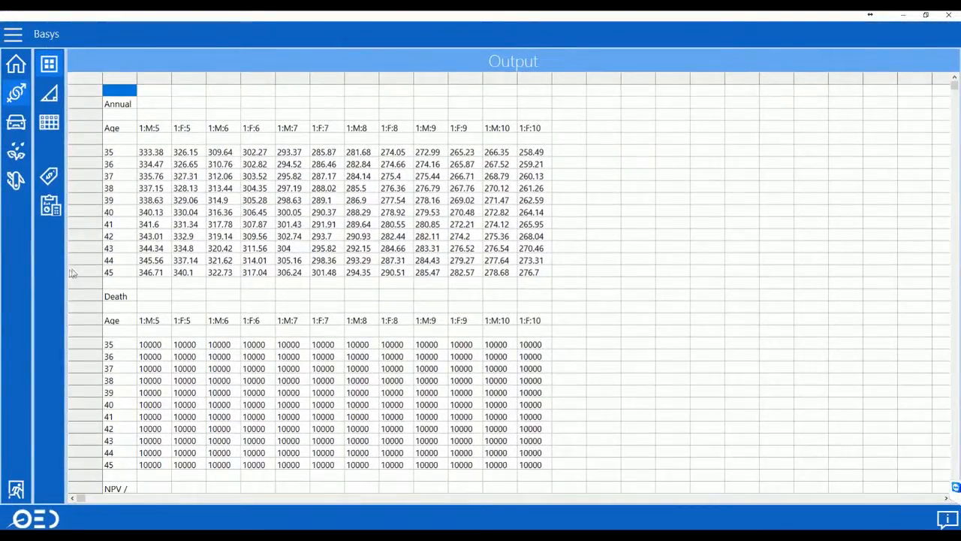
{"action": "mouse_move", "coordinate": [51, 269]}
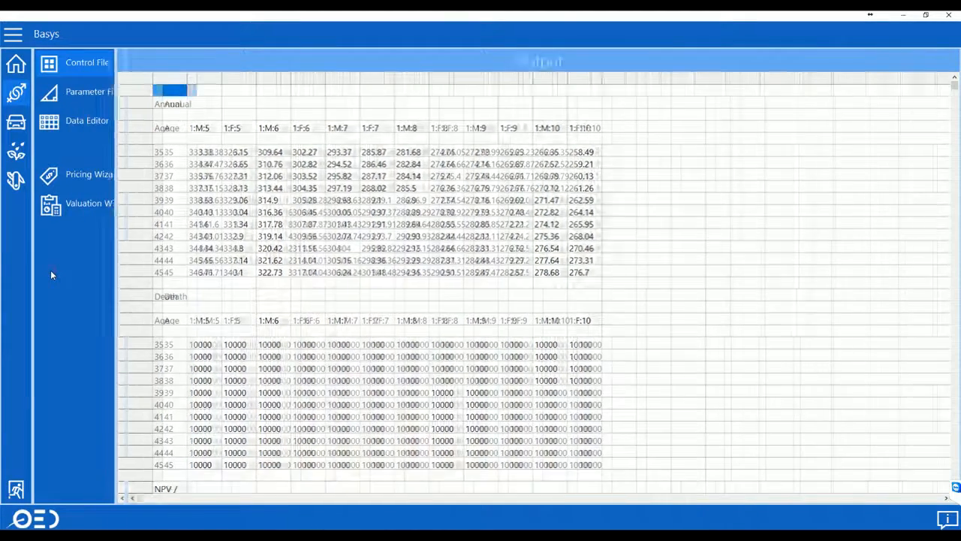
{"action": "left_click", "coordinate": [92, 175]}
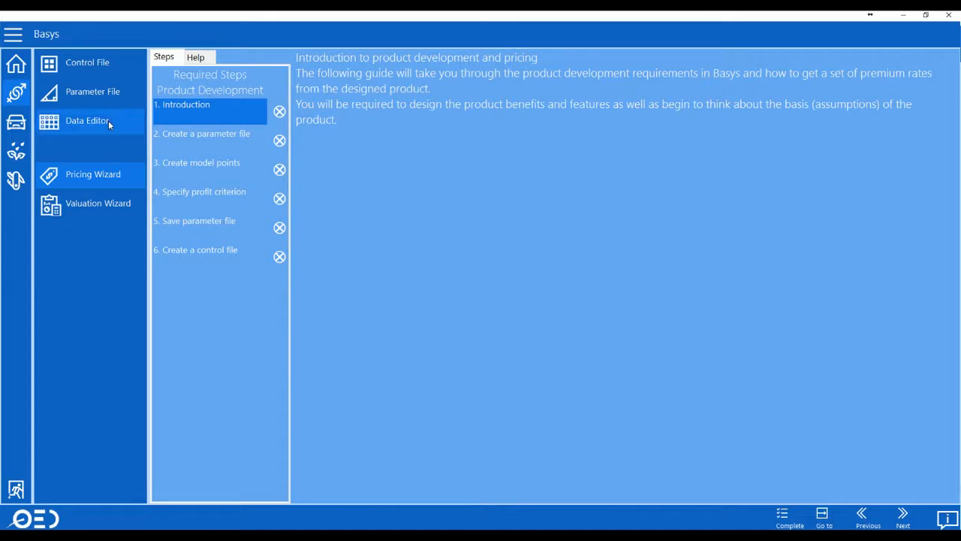
Copy all policy rows from Excel's Basys Data sheet and paste them into the Data Editor
{"action": "left_click", "coordinate": [108, 124]}
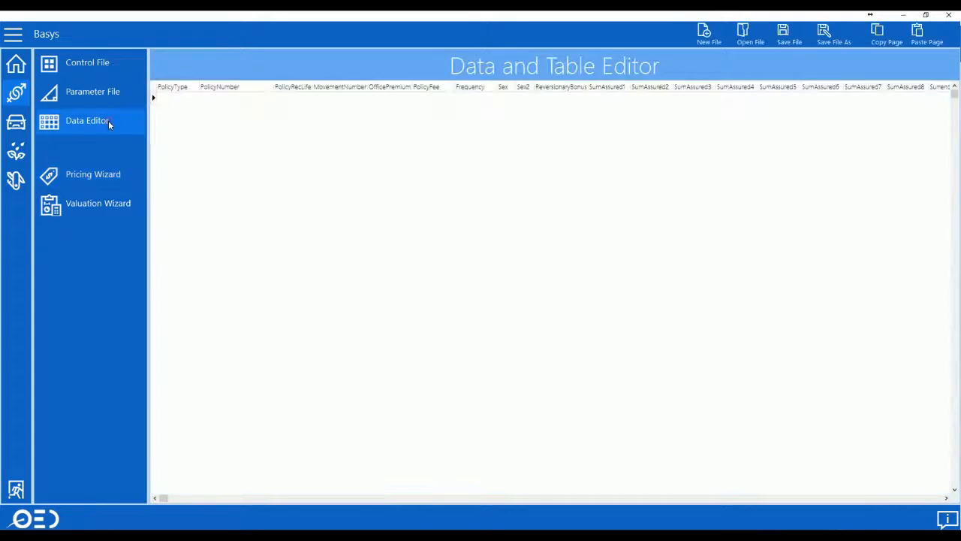
{"action": "left_click", "coordinate": [281, 524]}
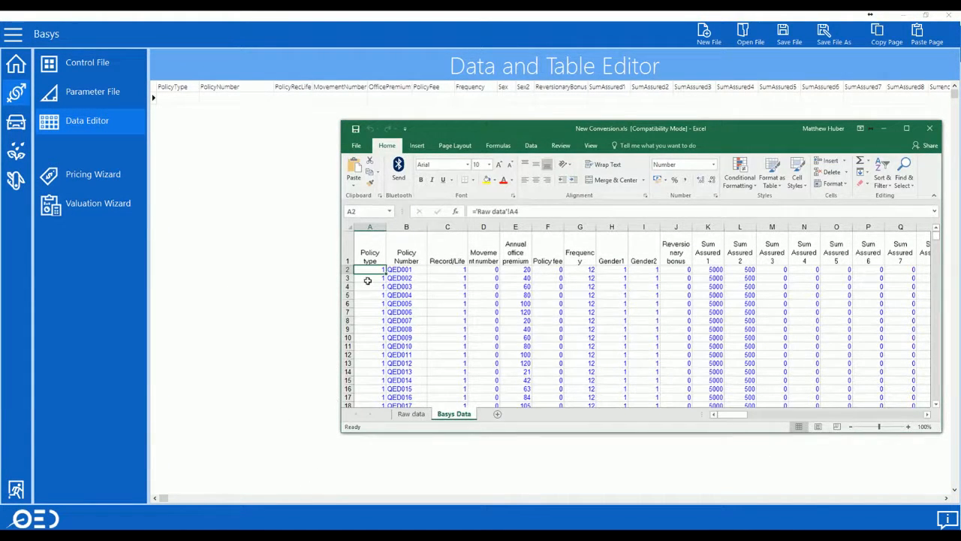
{"action": "key", "text": "ctrl+shift+Right"}
{"action": "key", "text": "ctrl+shift+Down"}
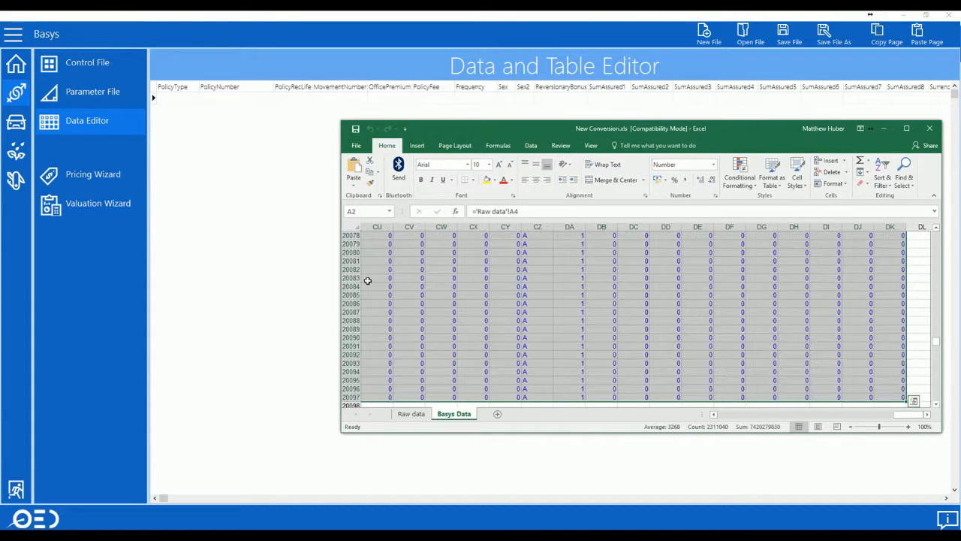
{"action": "right_click", "coordinate": [367, 280]}
{"action": "left_click", "coordinate": [396, 301]}
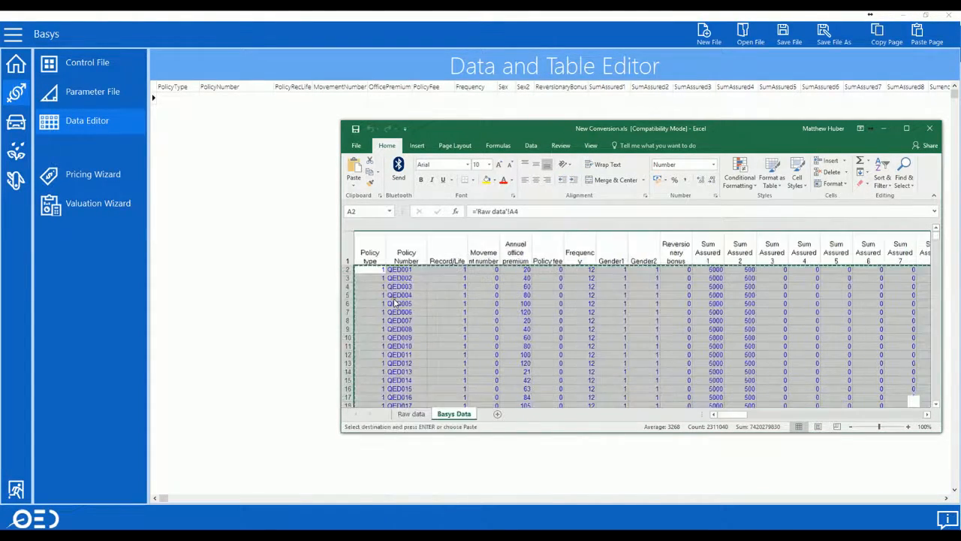
{"action": "left_click", "coordinate": [297, 213]}
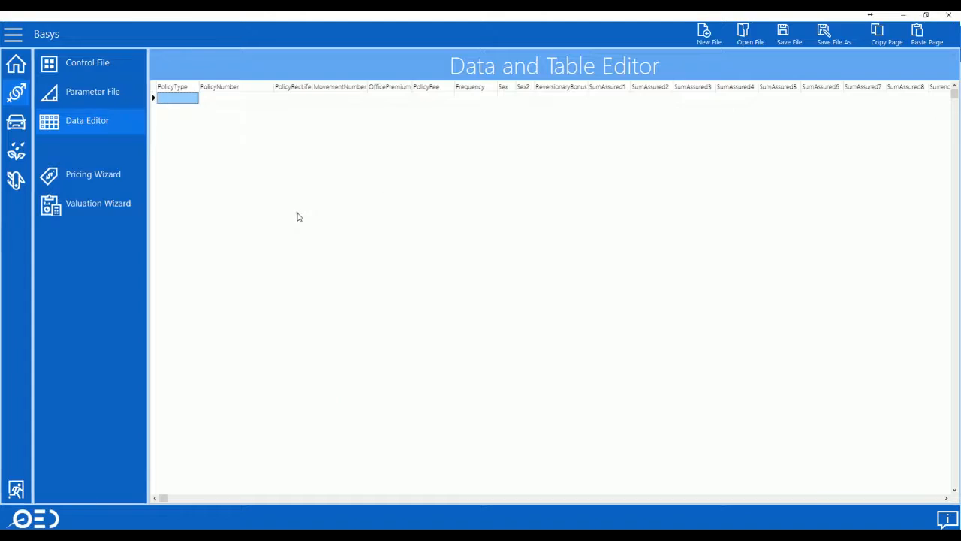
{"action": "left_click", "coordinate": [920, 35]}
Save the imported policy data as Term Assurance in the TASK Data folder
{"action": "left_click", "coordinate": [785, 34]}
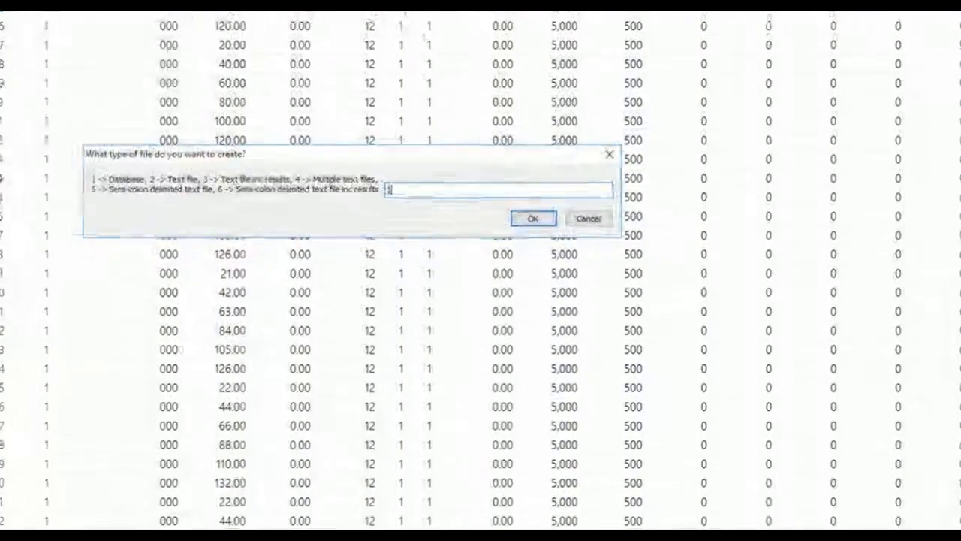
{"action": "key", "text": "Return"}
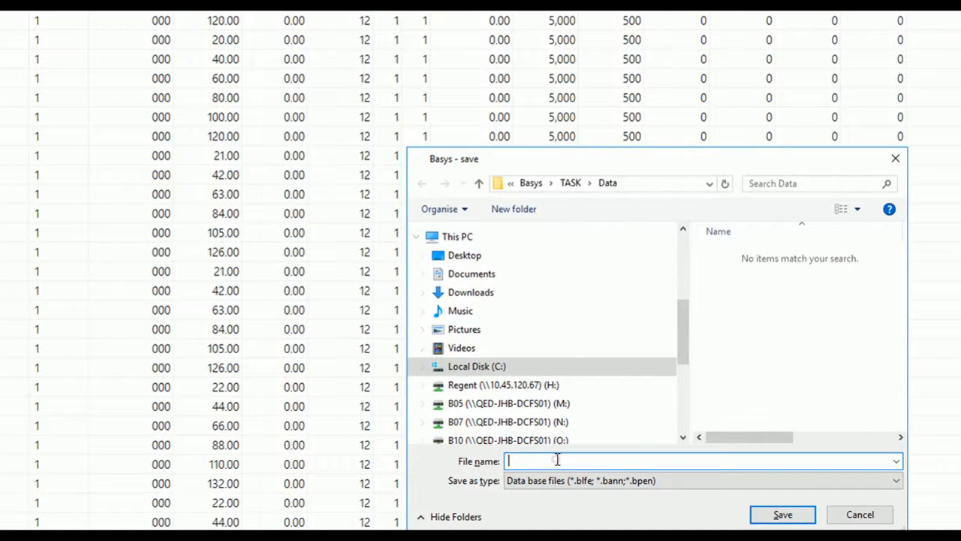
{"action": "type", "text": "Term"}
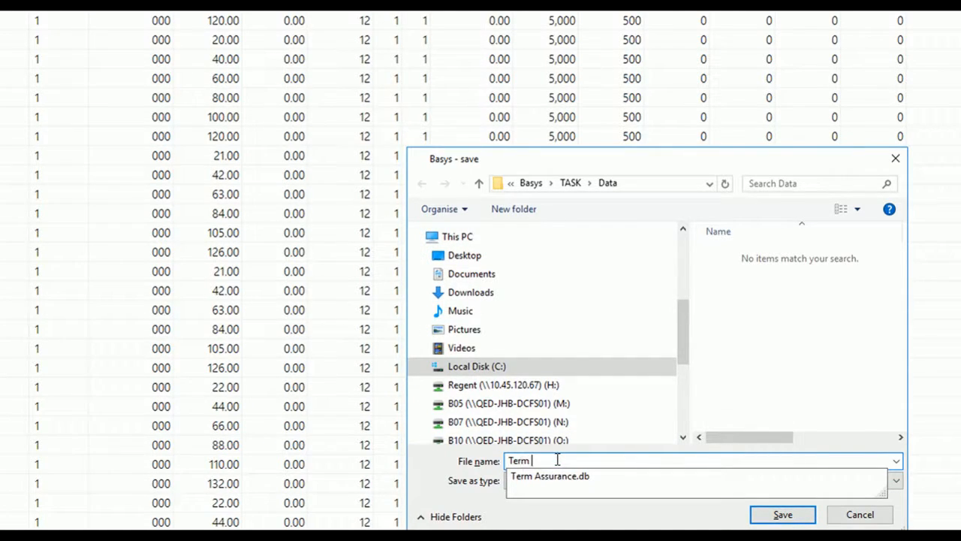
{"action": "type", "text": " Assurance"}
{"action": "key", "text": "Return"}
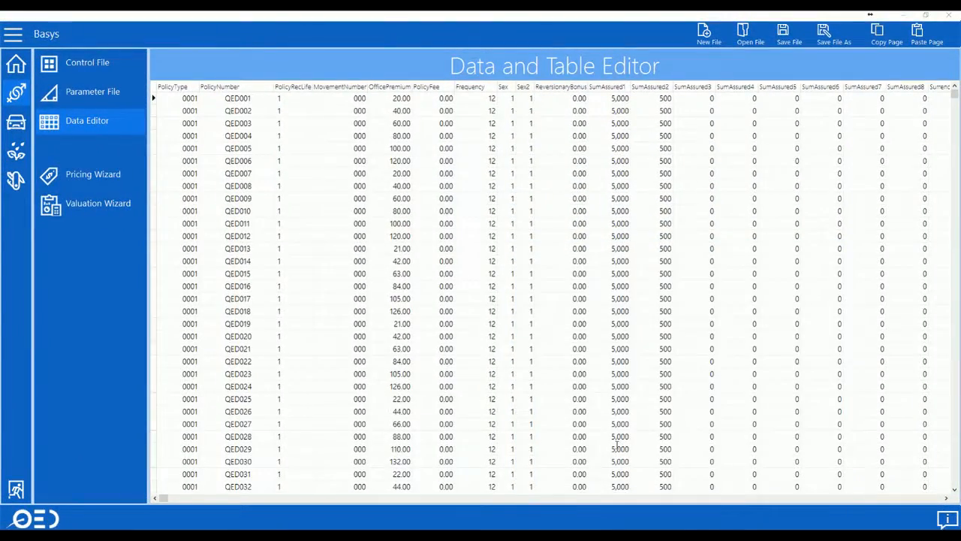
{"action": "left_click", "coordinate": [87, 63]}
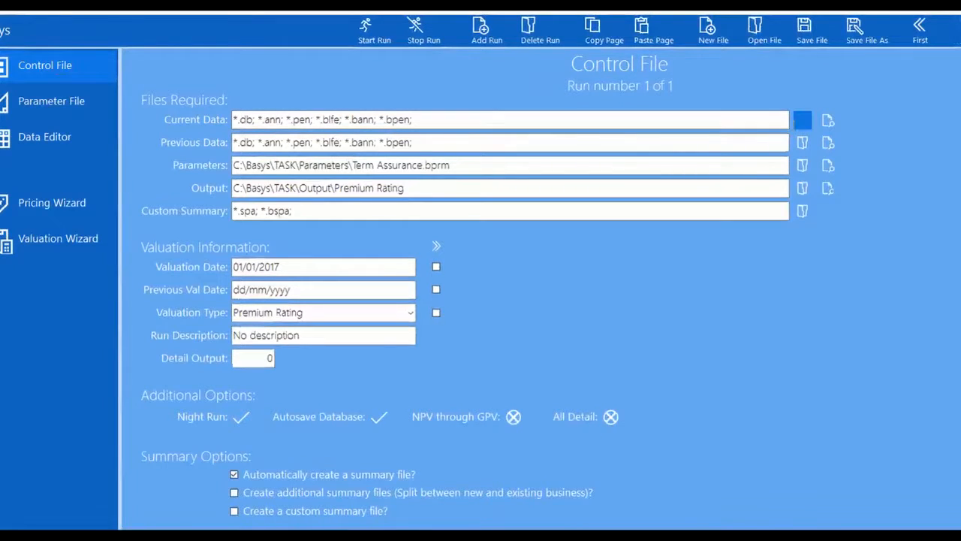
Use Term Assurance.db as current data and change the output folder to Valuation
{"action": "left_click", "coordinate": [798, 118]}
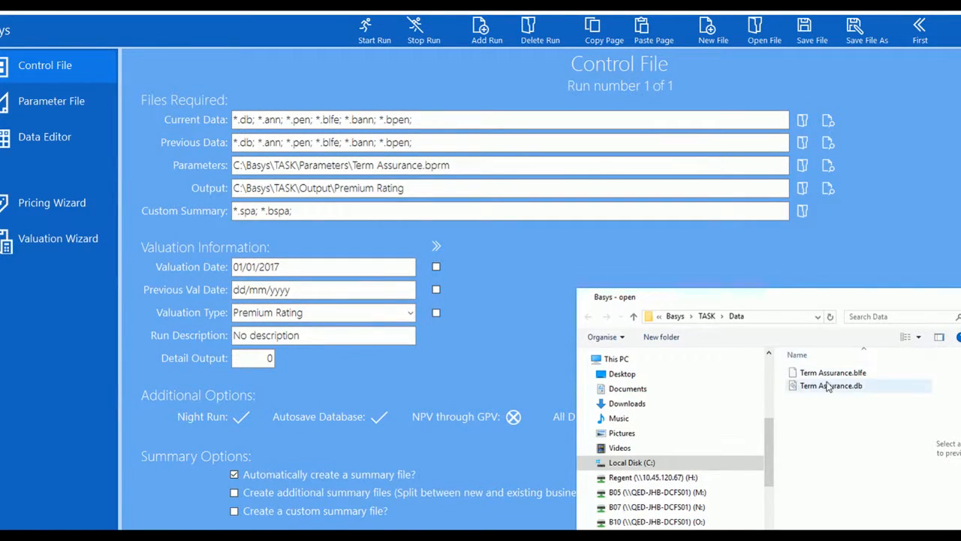
{"action": "double_click", "coordinate": [829, 385]}
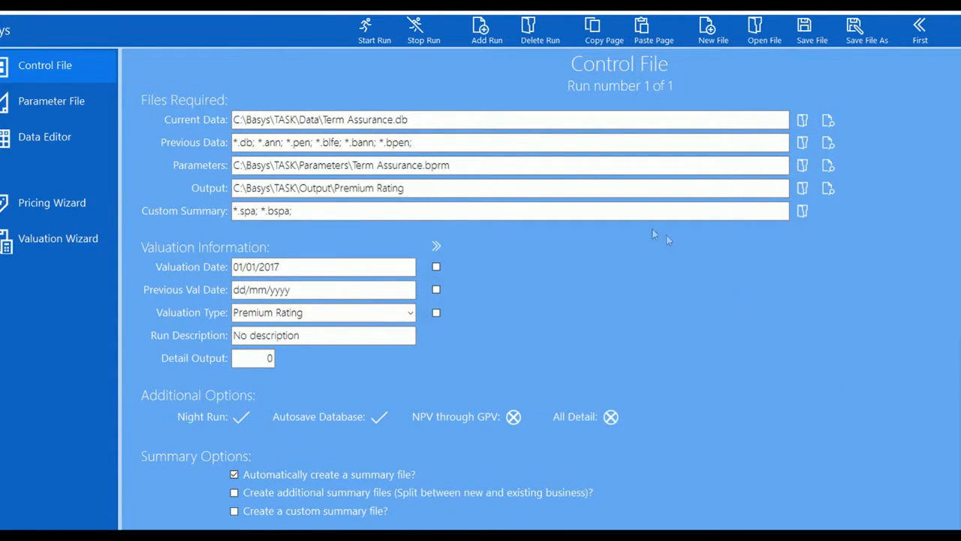
{"action": "left_click", "coordinate": [413, 188]}
{"action": "left_click_drag", "start_coordinate": [414, 188], "coordinate": [336, 188]}
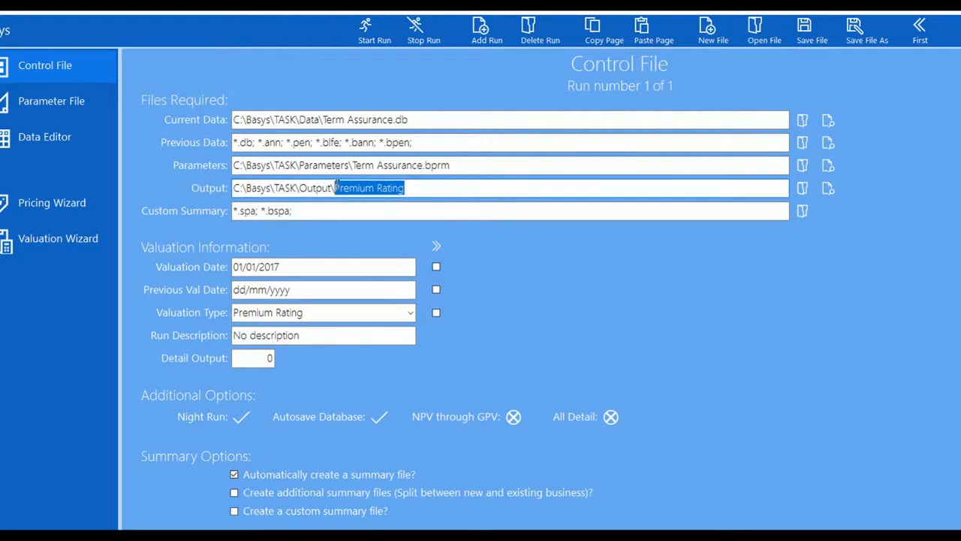
{"action": "key", "text": "BackSpace"}
{"action": "type", "text": "Val"}
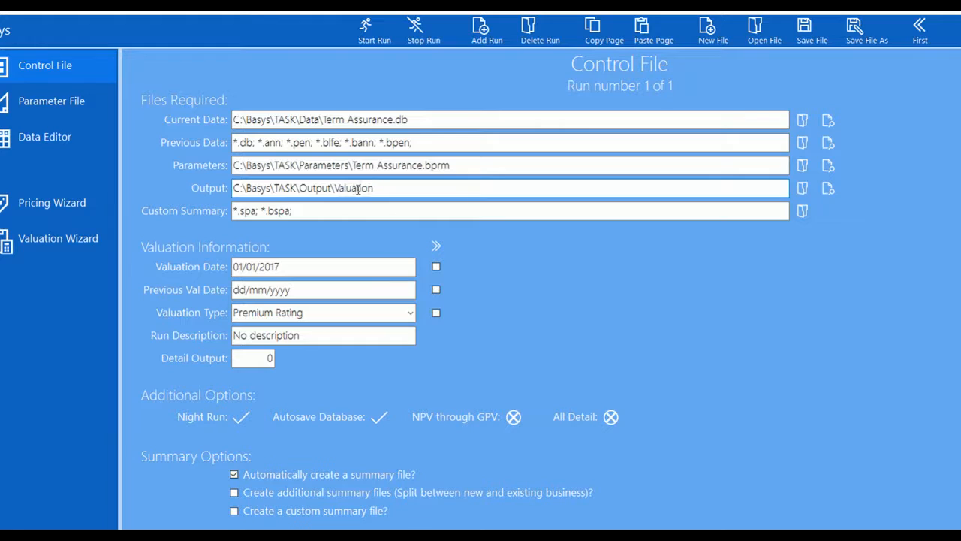
Change the valuation date to 01/01/2018, choose Gross Premium Valuation, and start the run
{"action": "left_click_drag", "start_coordinate": [287, 266], "coordinate": [284, 267]}
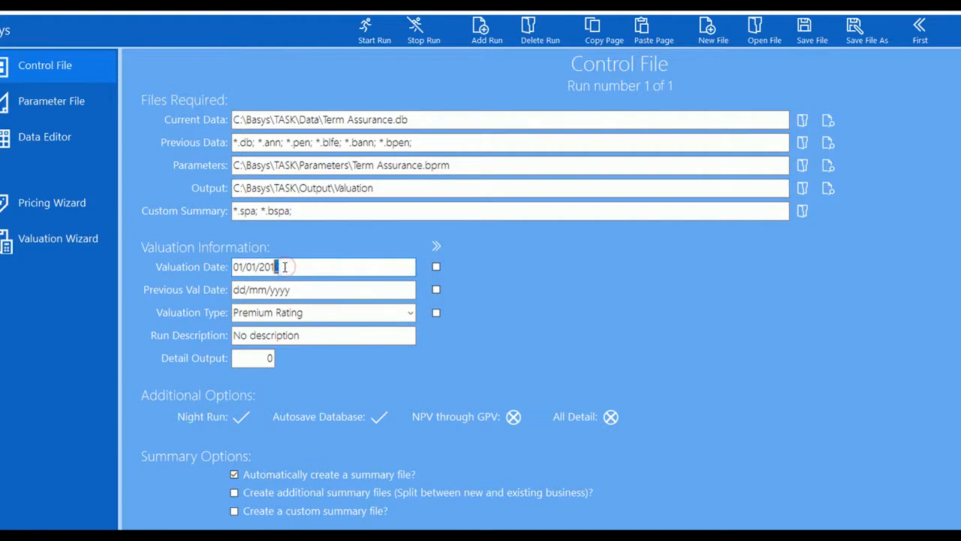
{"action": "left_click", "coordinate": [410, 312]}
{"action": "left_click", "coordinate": [319, 333]}
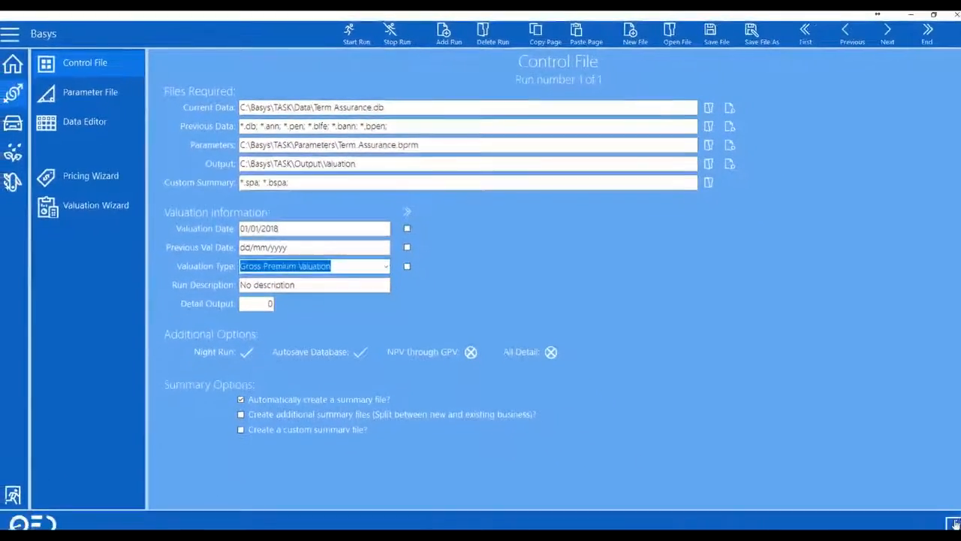
{"action": "left_click", "coordinate": [350, 36]}
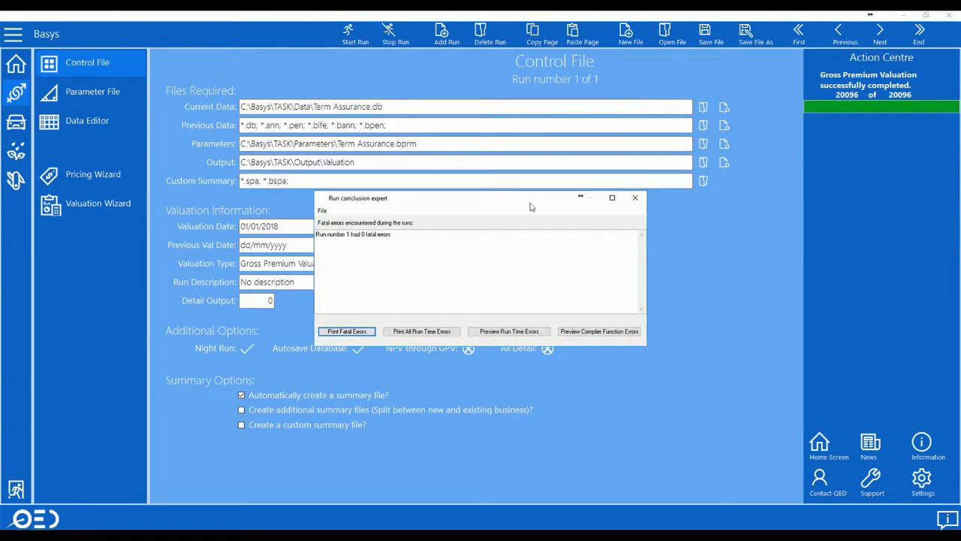
View the *.sum valuation results: 4,926,294.38 reserve across 30,360 policies
{"action": "left_click", "coordinate": [635, 198]}
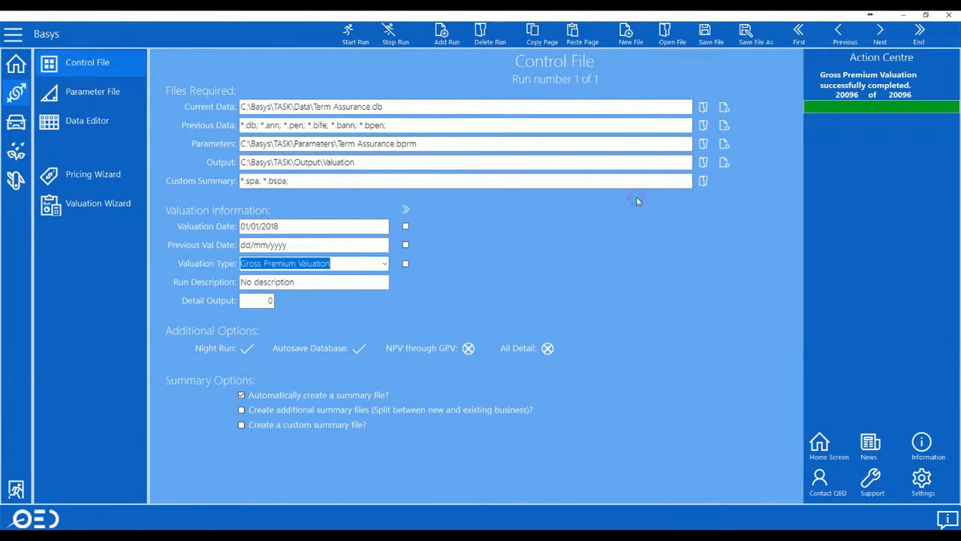
{"action": "left_click", "coordinate": [721, 165]}
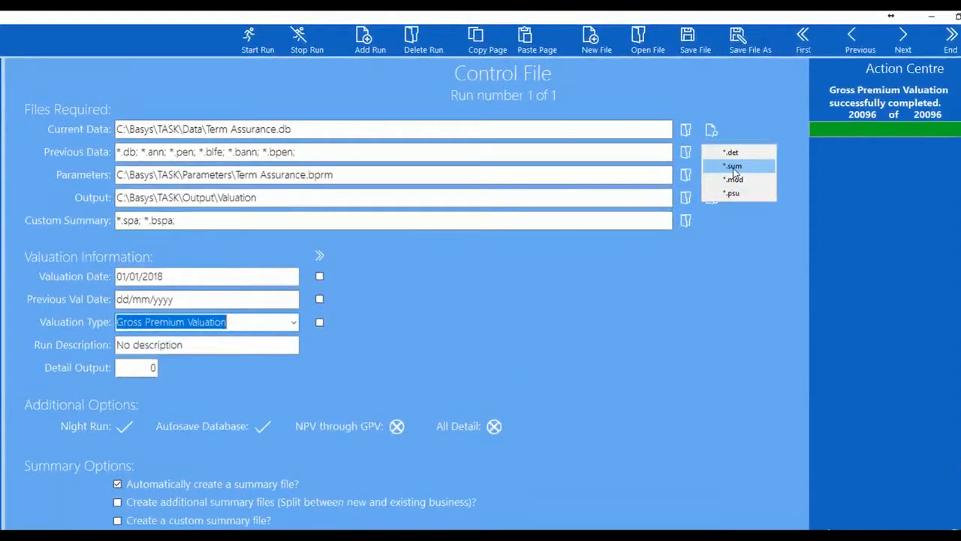
{"action": "left_click", "coordinate": [733, 166]}
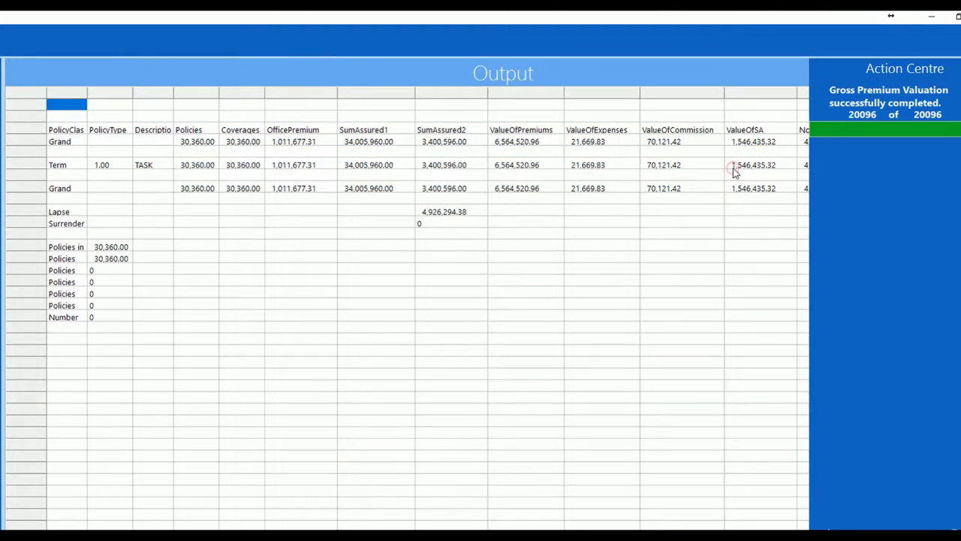
{"action": "left_click", "coordinate": [859, 253]}
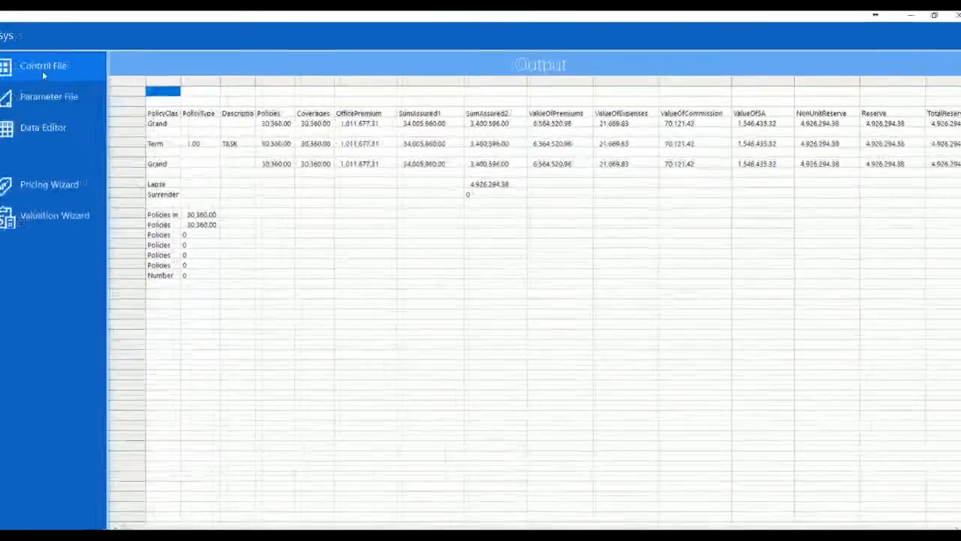
{"action": "left_click", "coordinate": [86, 64]}
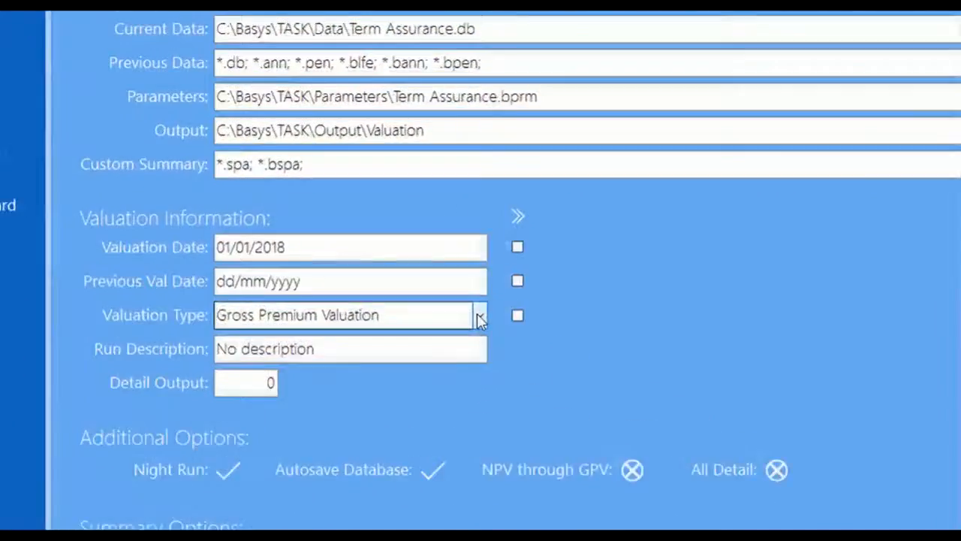
{"action": "left_click", "coordinate": [383, 263]}
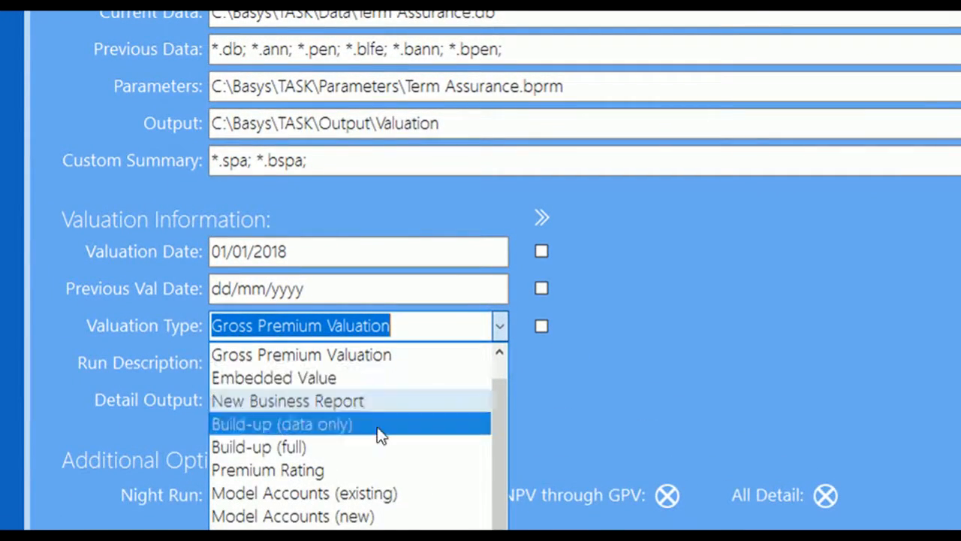
Run Model Accounts (existing) with output written to Output\Projected Accounts
{"action": "left_click", "coordinate": [373, 493]}
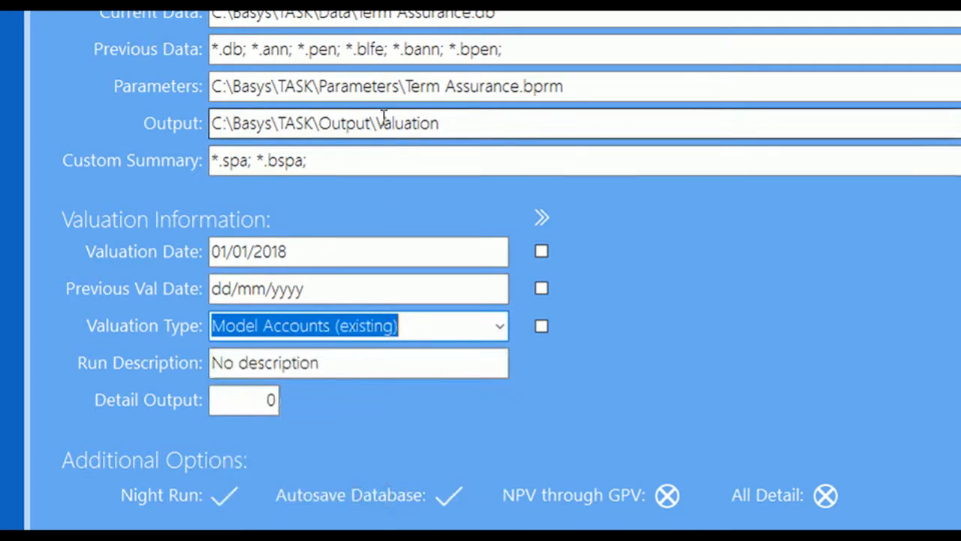
{"action": "left_click_drag", "start_coordinate": [377, 123], "coordinate": [445, 122]}
{"action": "type", "text": "Pro"}
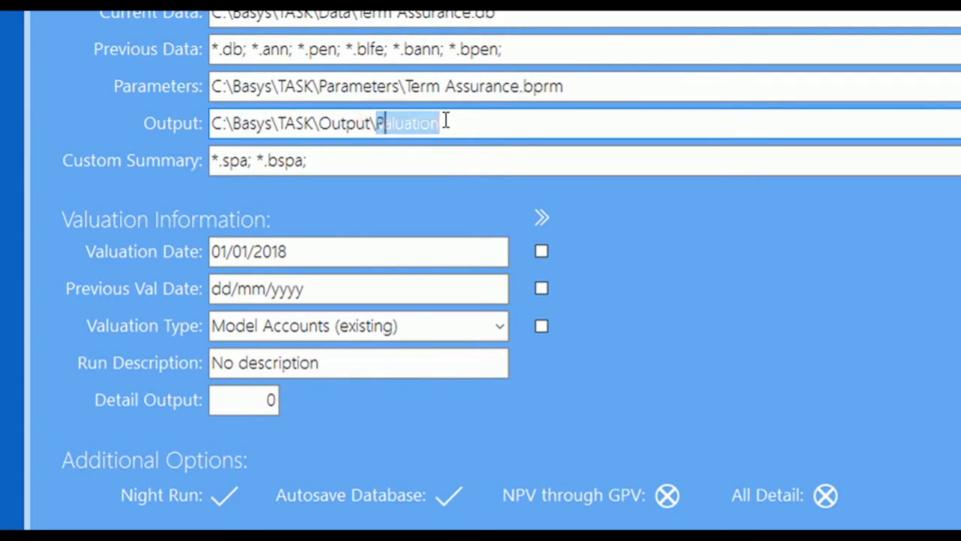
{"action": "type", "text": "jected Ac"}
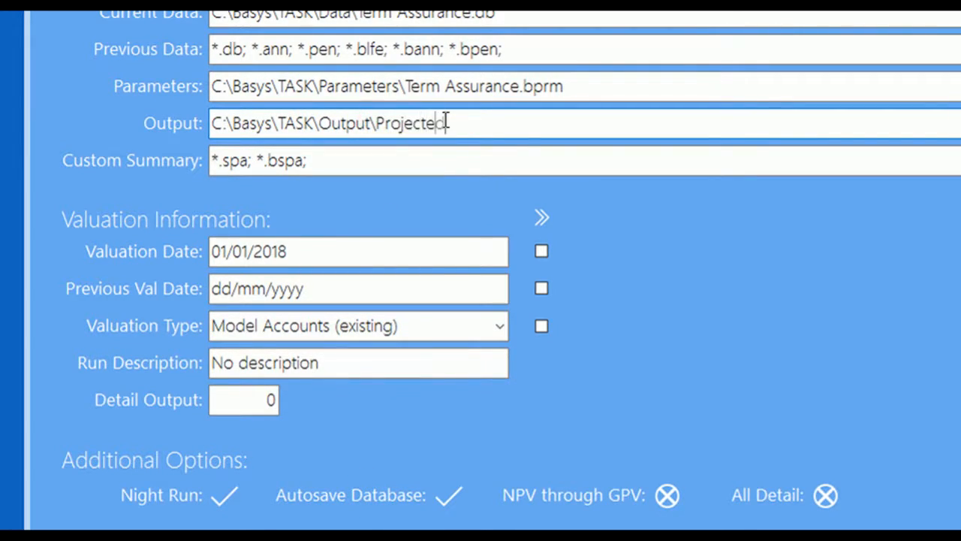
{"action": "type", "text": "counts"}
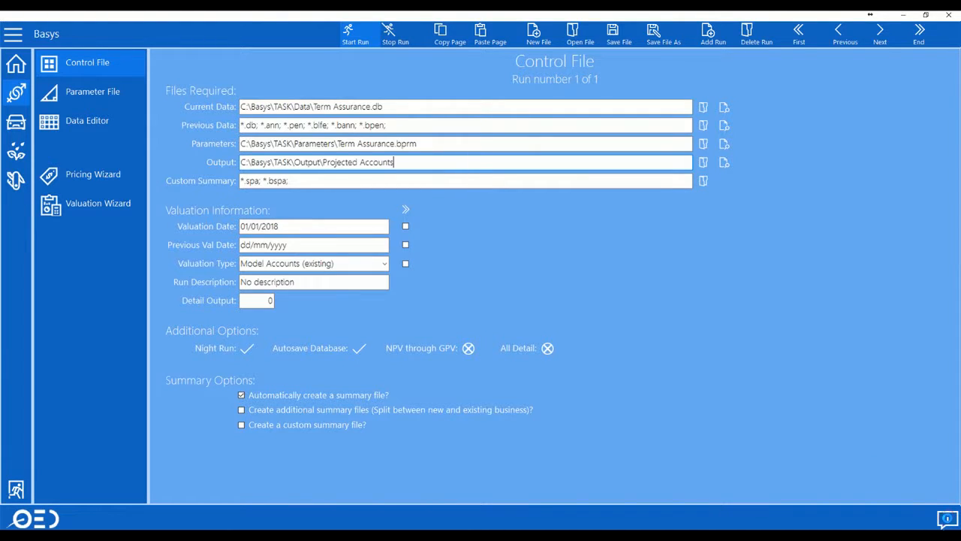
{"action": "left_click", "coordinate": [947, 518]}
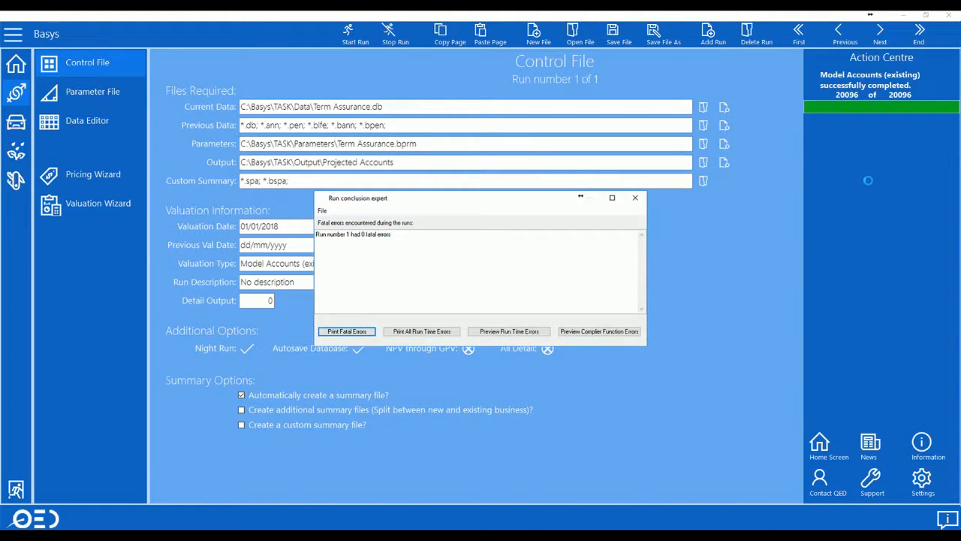
Check the projected accounts output, with yearly premiums starting at 944944064 in v1
{"action": "left_click", "coordinate": [635, 198]}
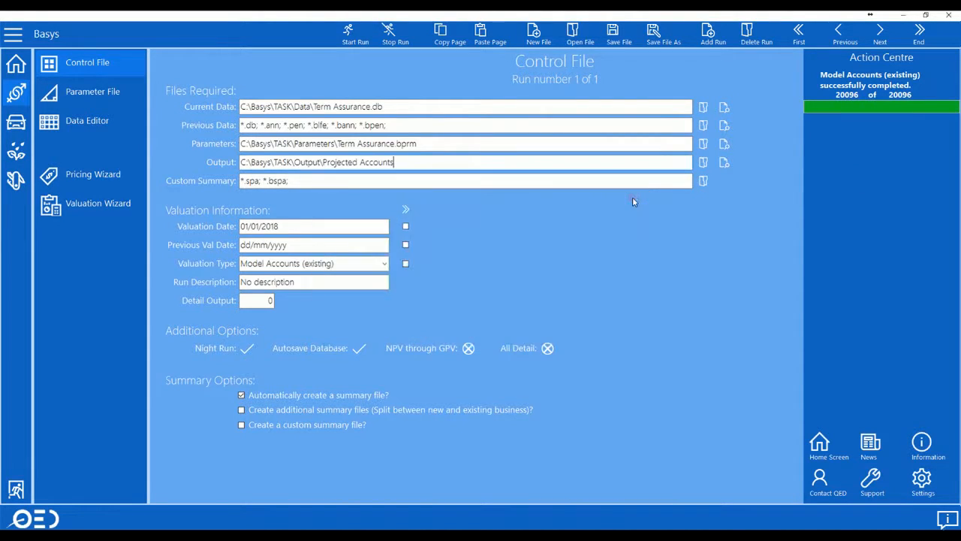
{"action": "left_click", "coordinate": [725, 162]}
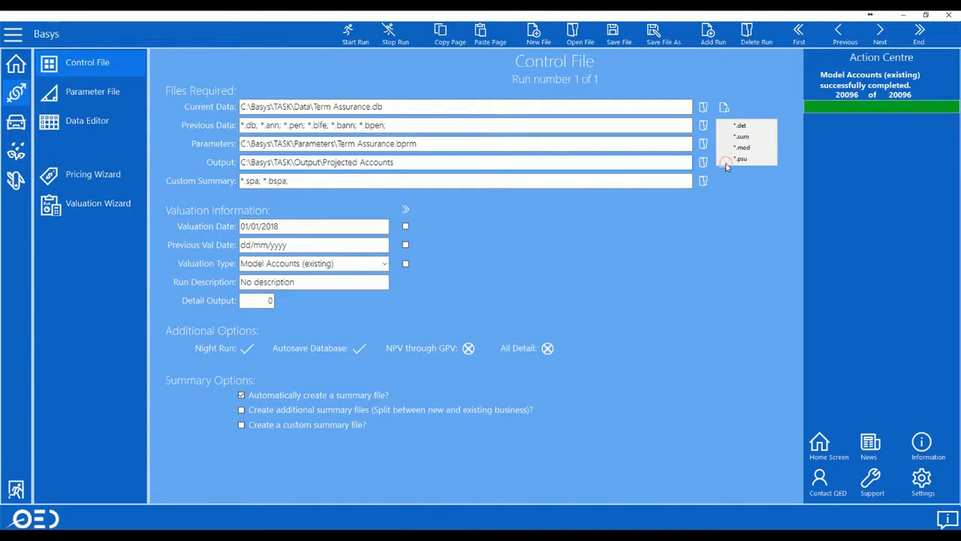
{"action": "left_click", "coordinate": [743, 155]}
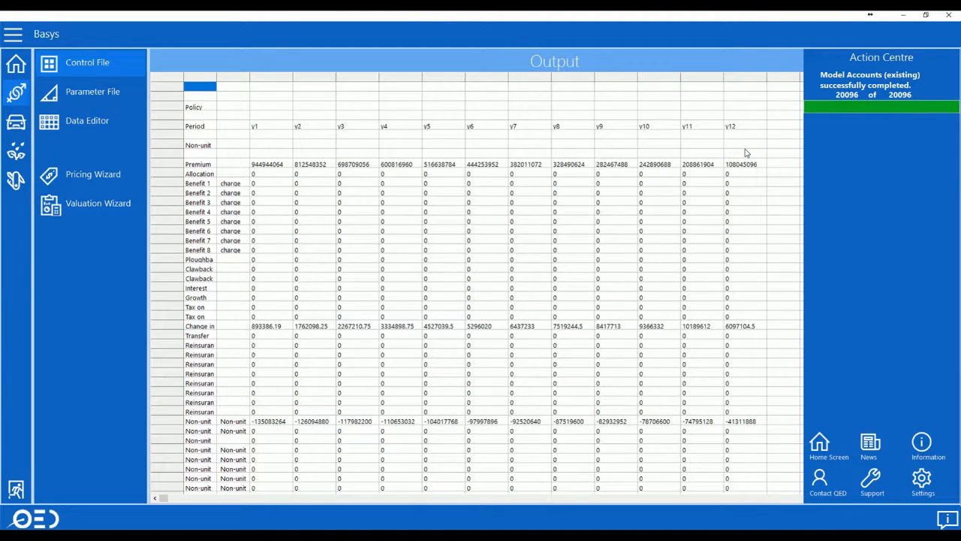
{"action": "left_click", "coordinate": [120, 66]}
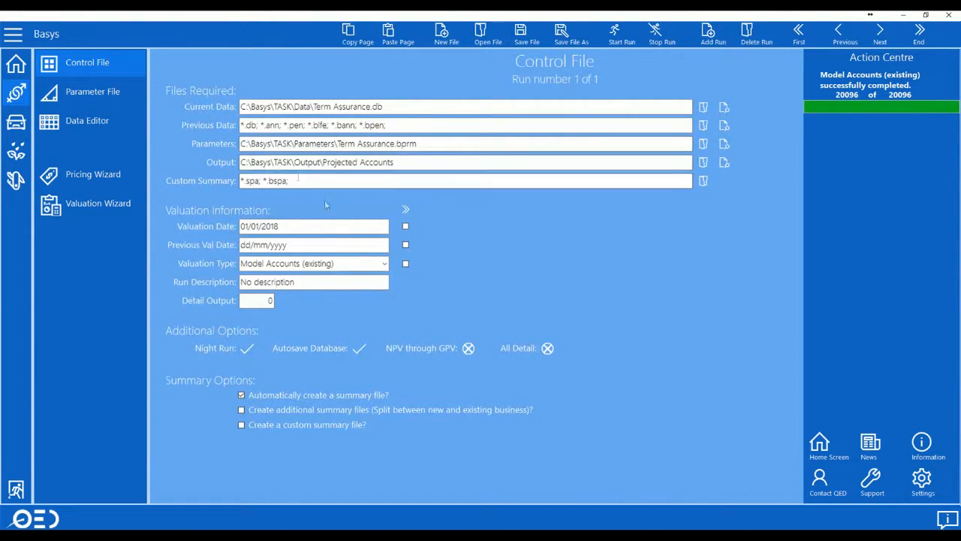
{"action": "left_click", "coordinate": [382, 263]}
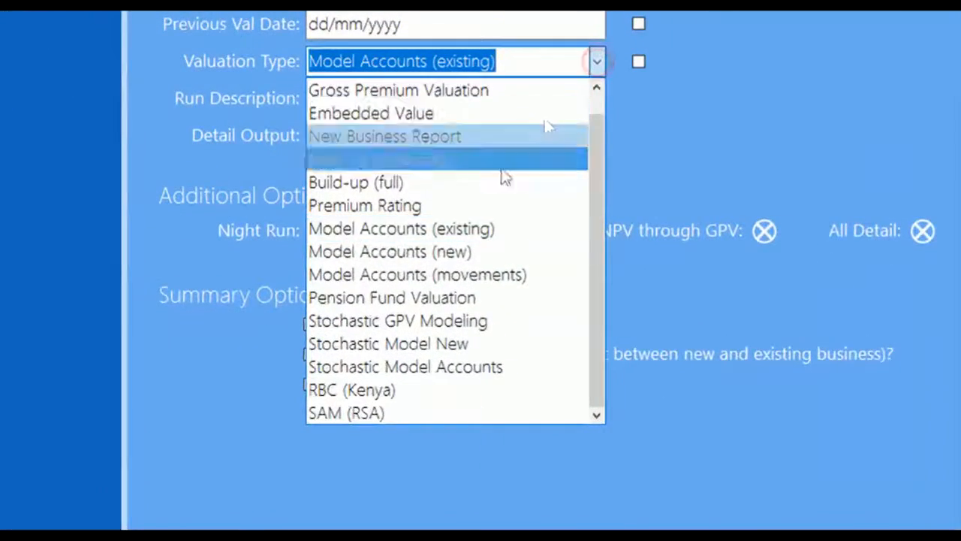
Set the valuation type to RBC (Kenya), change the output folder to Output\RBC, and start the run
{"action": "left_click", "coordinate": [392, 389]}
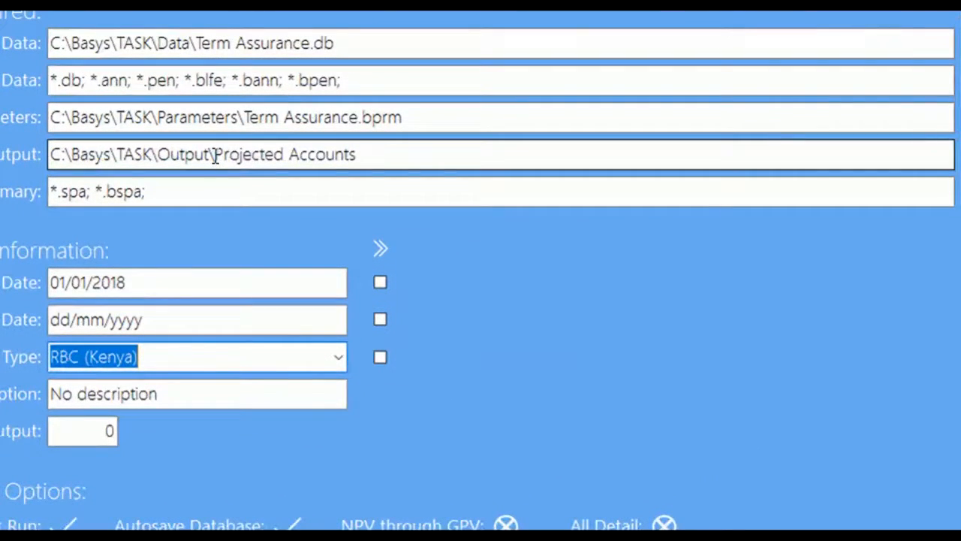
{"action": "left_click_drag", "start_coordinate": [216, 155], "coordinate": [378, 155]}
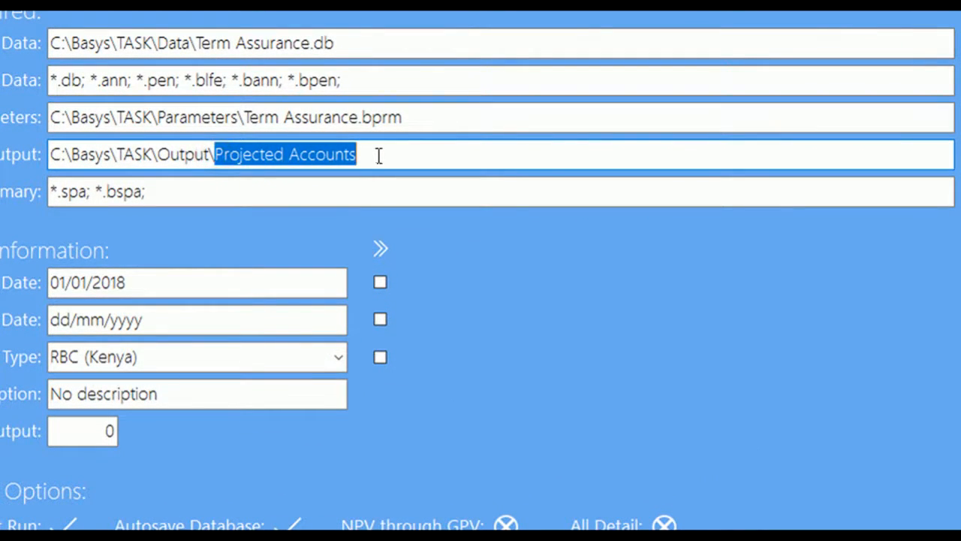
{"action": "type", "text": "RB"}
{"action": "key", "text": "BackSpace"}
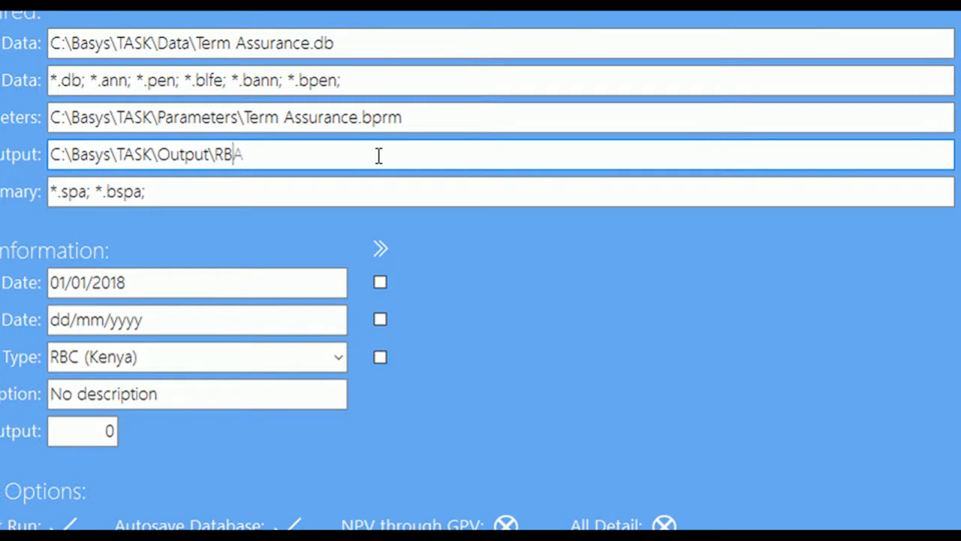
{"action": "type", "text": "C"}
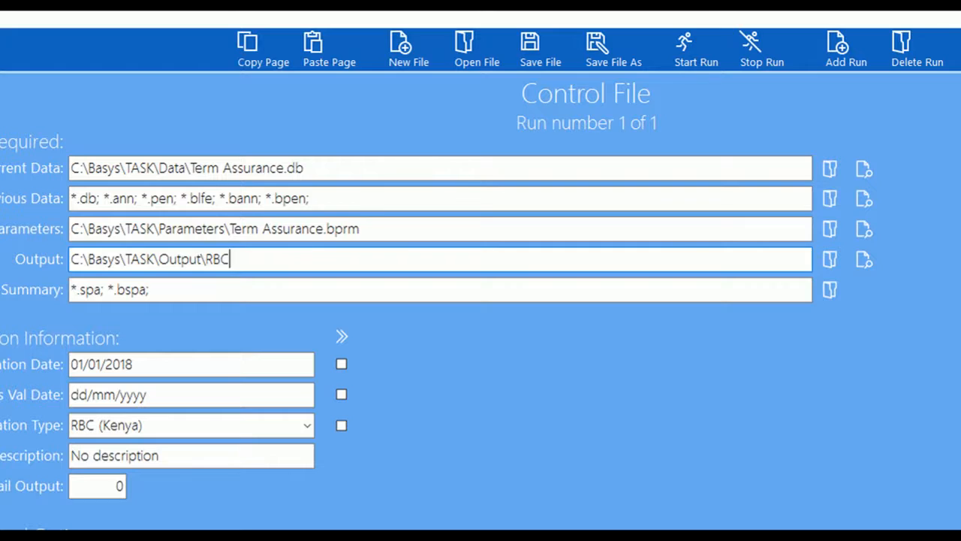
{"action": "left_click", "coordinate": [693, 53]}
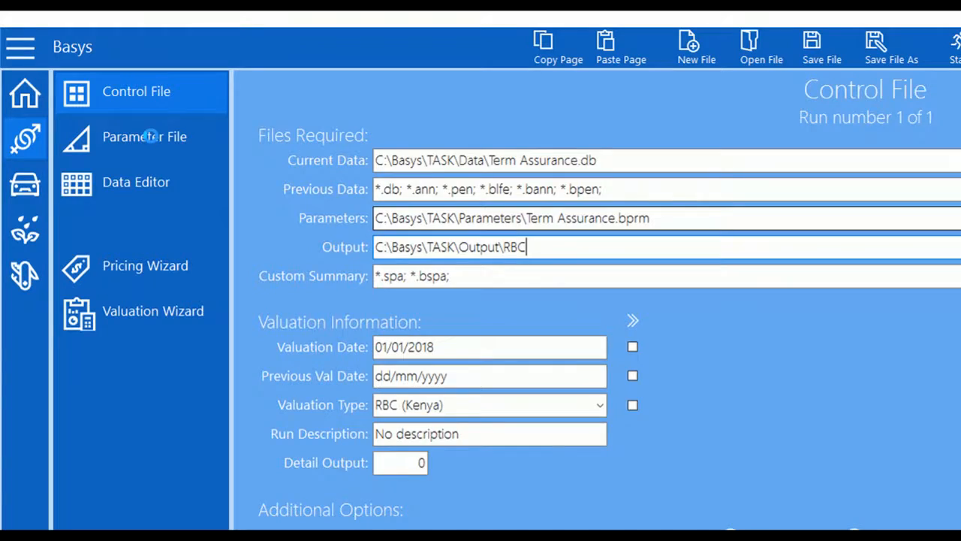
{"action": "left_click", "coordinate": [150, 136]}
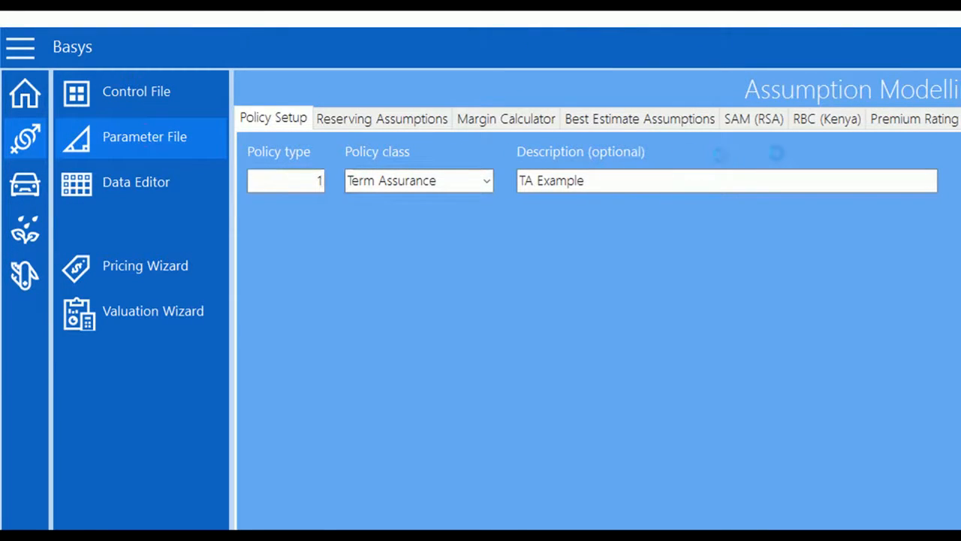
Review the RBC (Kenya) interest rate, mortality, longevity, morbidity, lapse, expense and catastrophe mortality shocks
{"action": "left_click", "coordinate": [828, 120]}
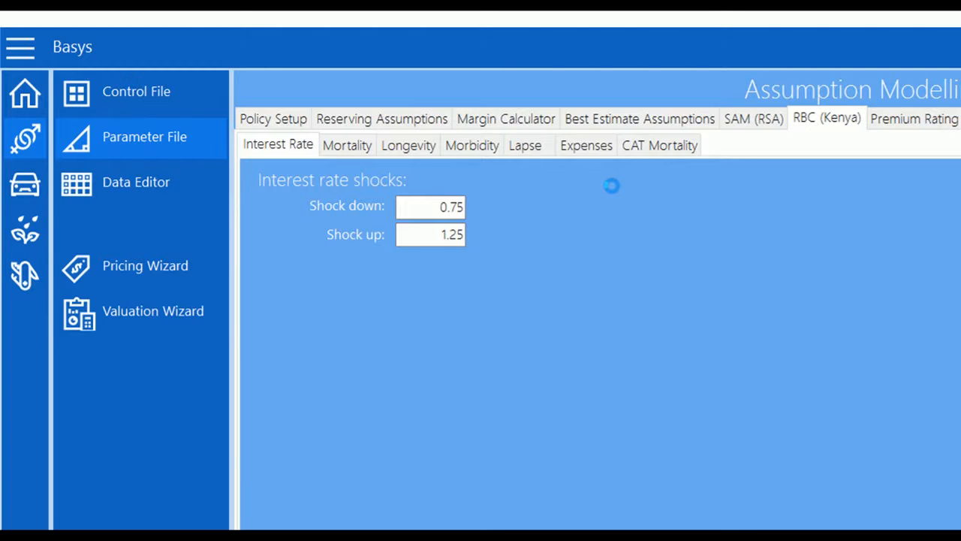
{"action": "left_click", "coordinate": [352, 148]}
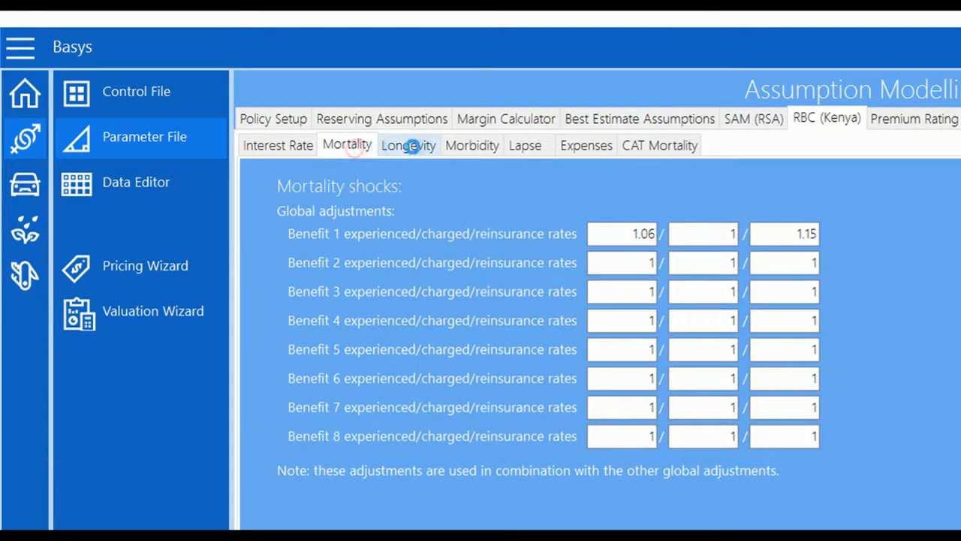
{"action": "left_click", "coordinate": [409, 147]}
{"action": "left_click", "coordinate": [474, 145]}
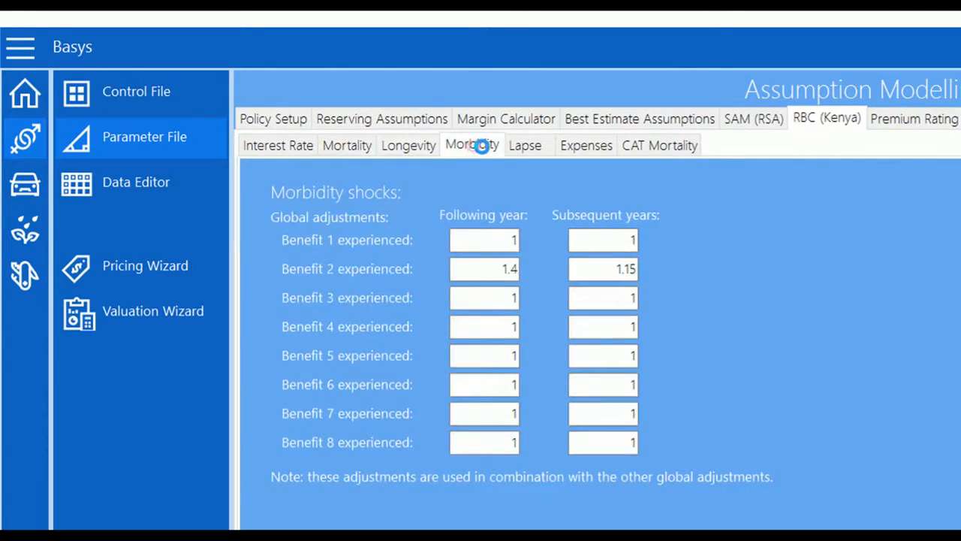
{"action": "left_click", "coordinate": [528, 144]}
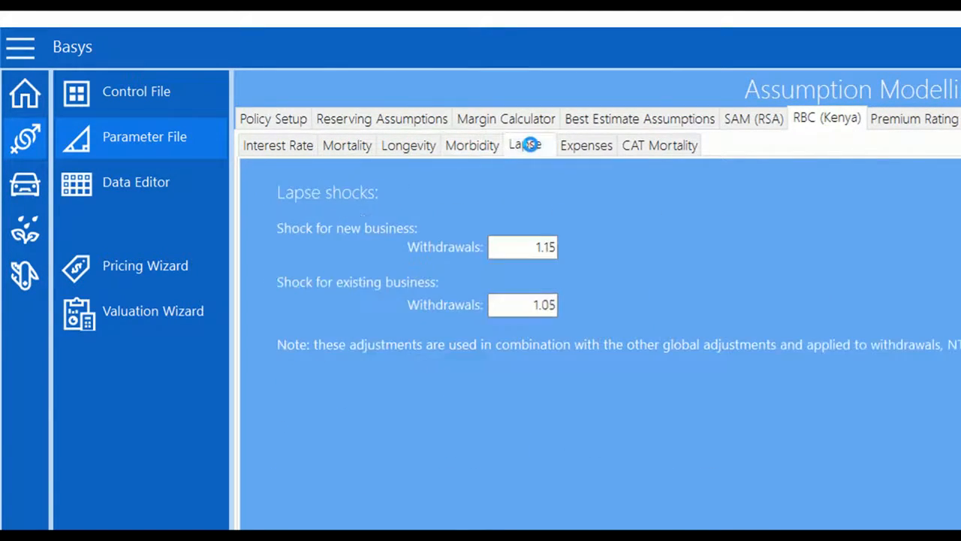
{"action": "left_click", "coordinate": [587, 144]}
{"action": "left_click", "coordinate": [650, 145]}
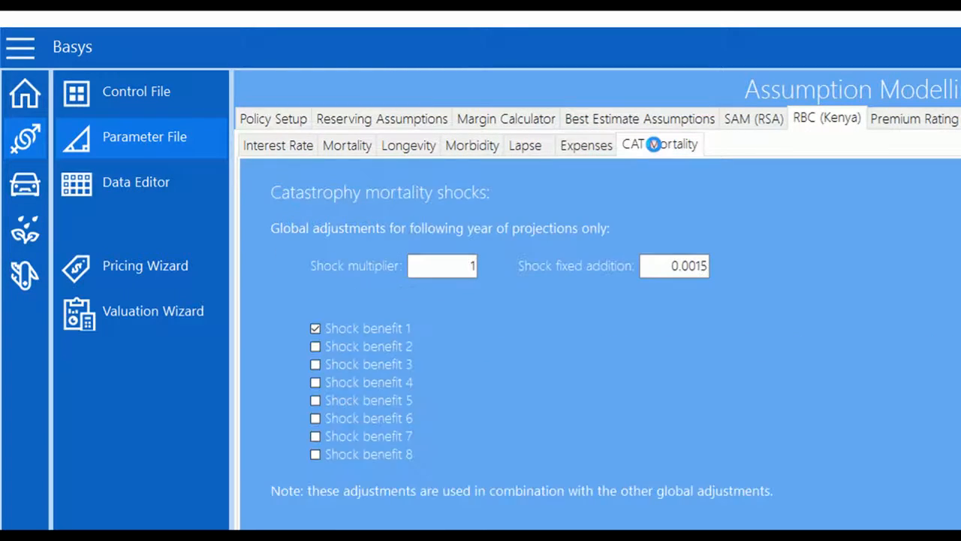